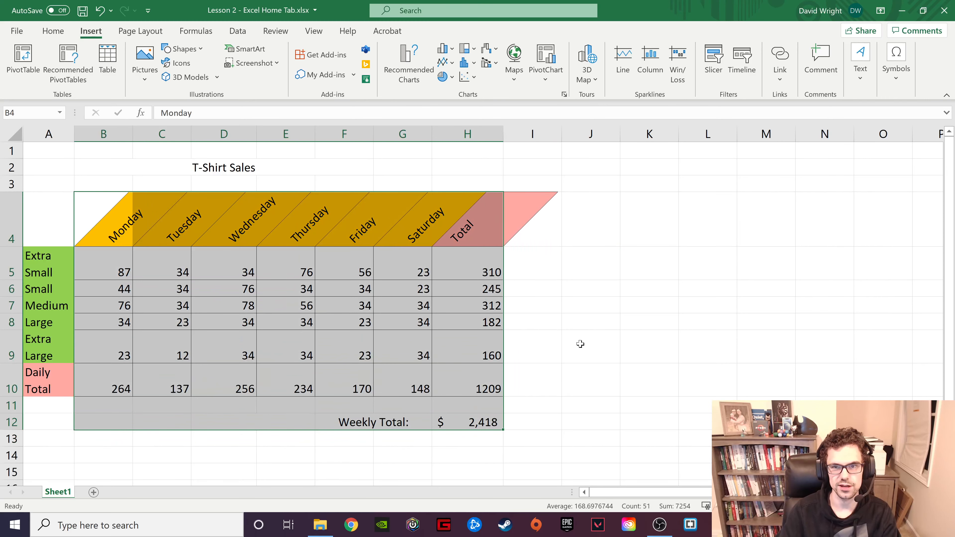
# - Insert the recommended PivotTable that sums Wednesday, Thursday and Friday, using the T-shirt sales range A4:H10 as source
pyautogui.click(531, 340)
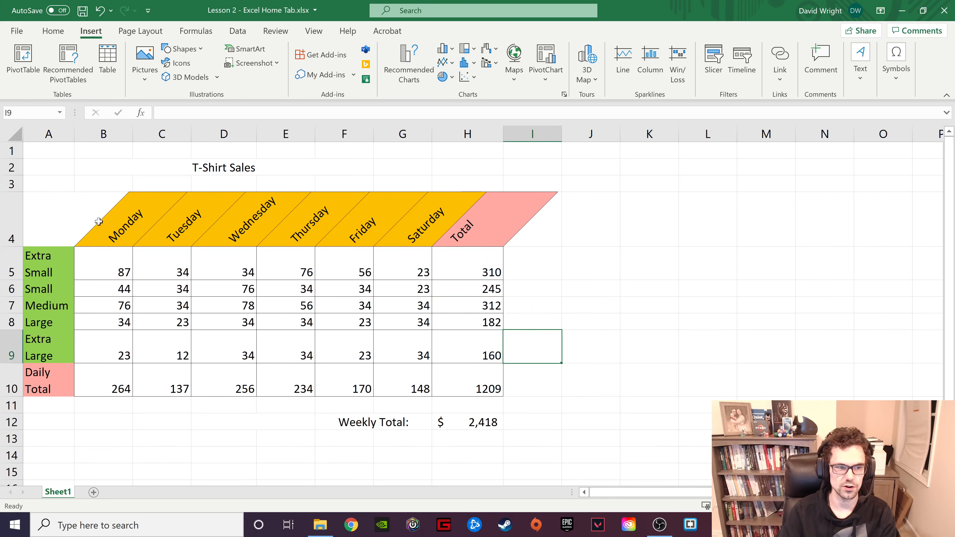
pyautogui.moveTo(77, 215); pyautogui.dragTo(488, 421)
pyautogui.click(280, 345)
pyautogui.moveTo(53, 215); pyautogui.dragTo(467, 421)
pyautogui.click(463, 392)
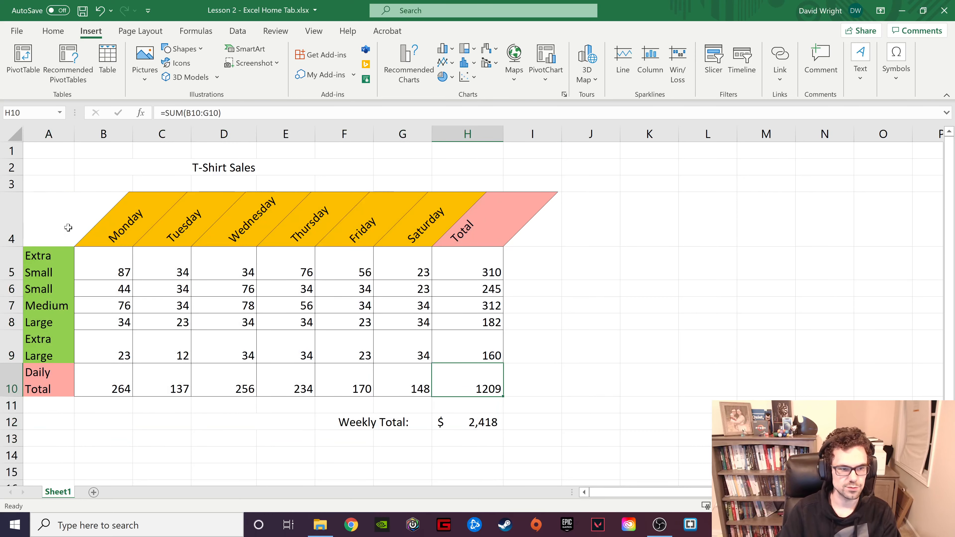
pyautogui.moveTo(58, 218); pyautogui.dragTo(475, 377)
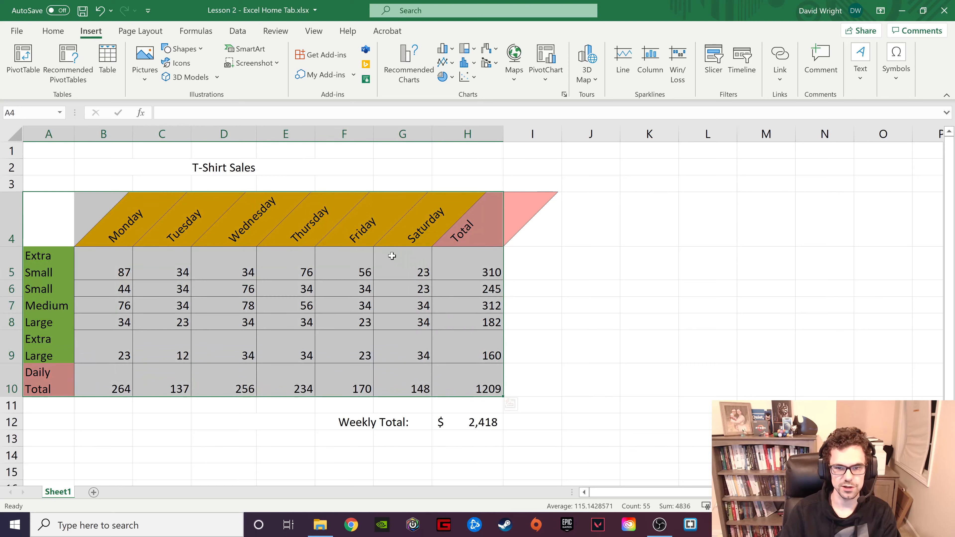
pyautogui.click(68, 75)
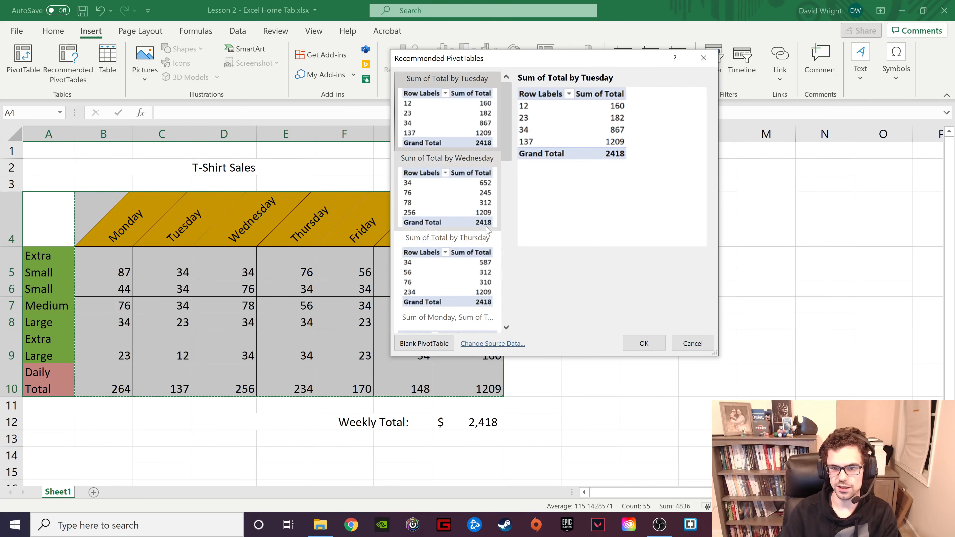
pyautogui.scroll(-10, 487, 230)
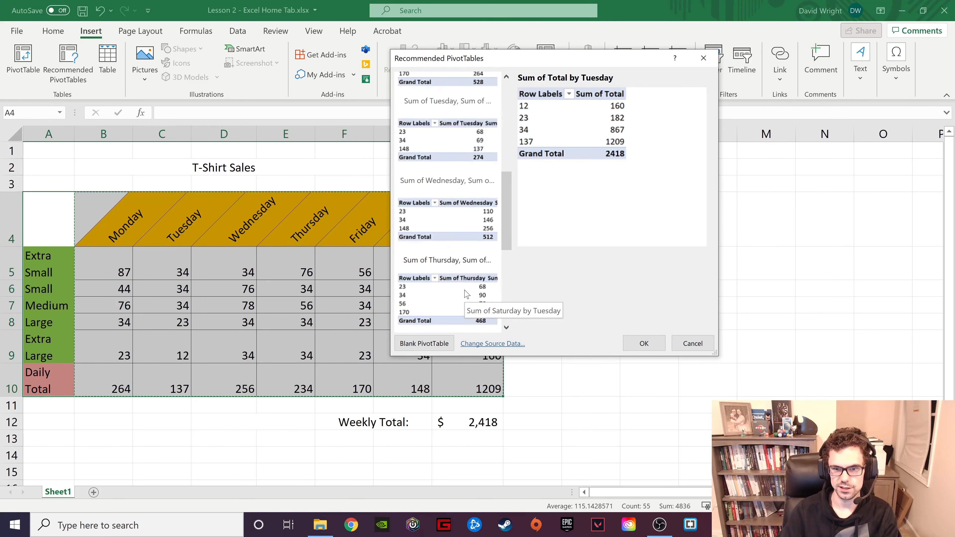
pyautogui.click(456, 191)
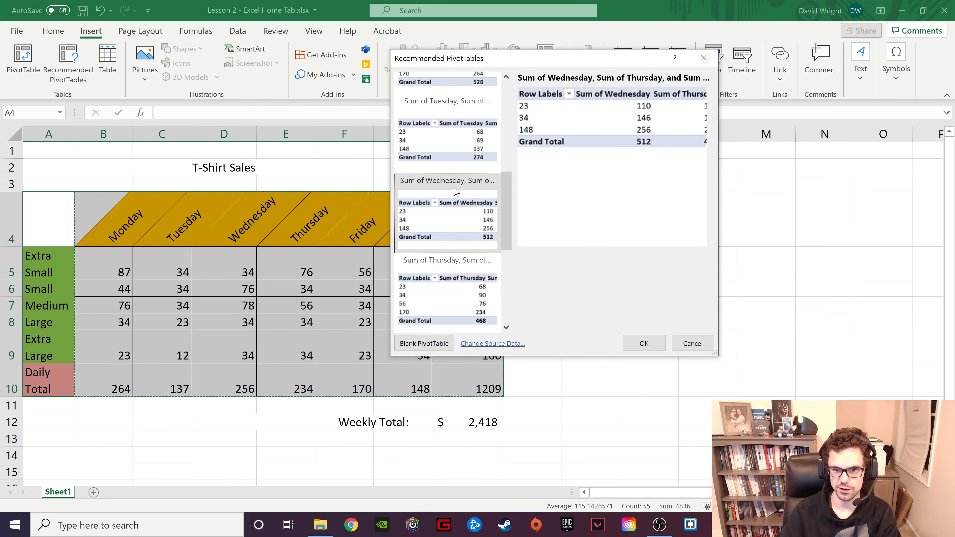
pyautogui.click(660, 348)
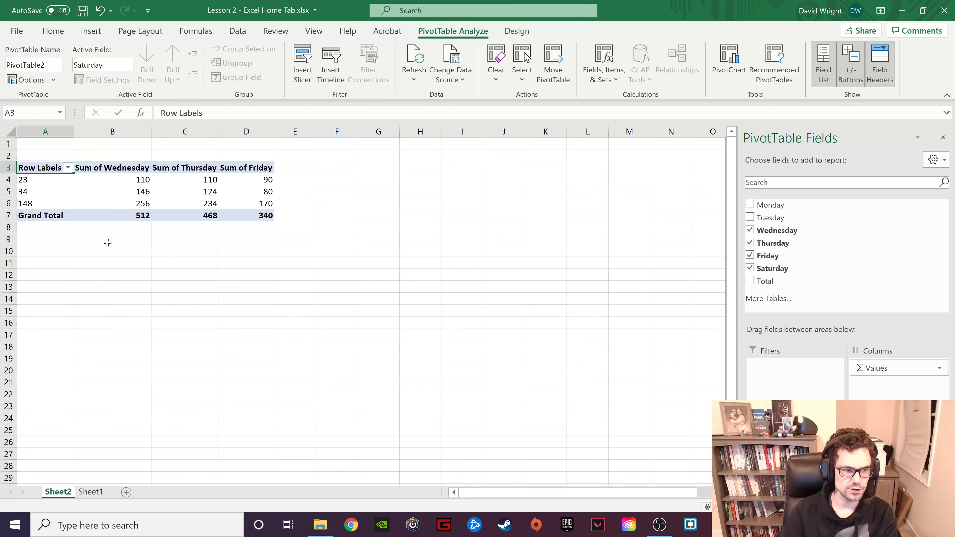
# - Review the first row of the PivotTable on Sheet2 and compare it with the source data on Sheet1
pyautogui.click(23, 181)
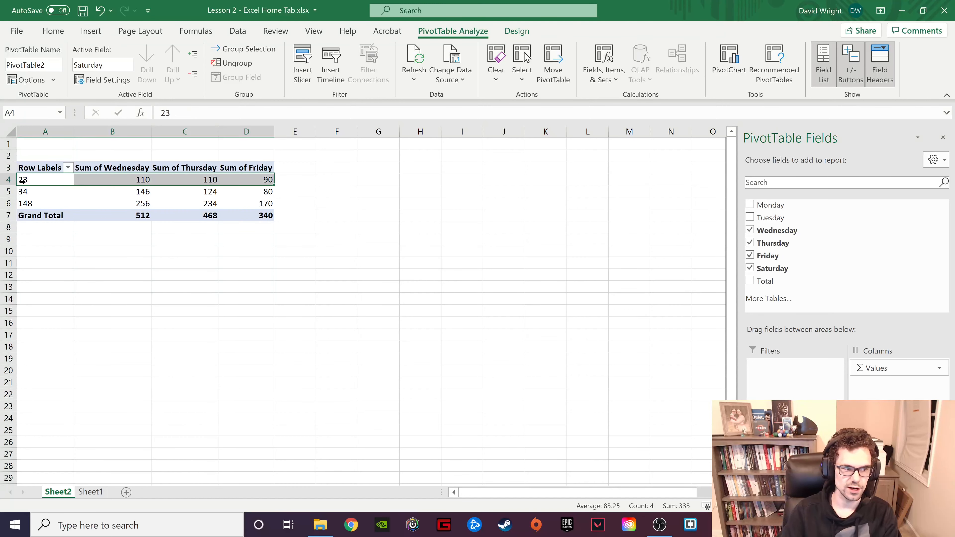
pyautogui.click(146, 182)
pyautogui.click(201, 180)
pyautogui.click(267, 180)
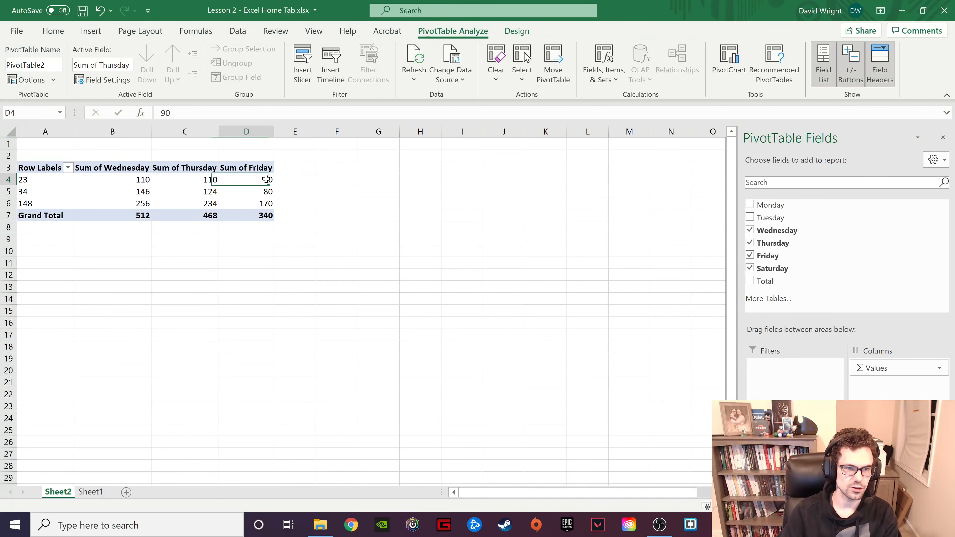
pyautogui.click(92, 493)
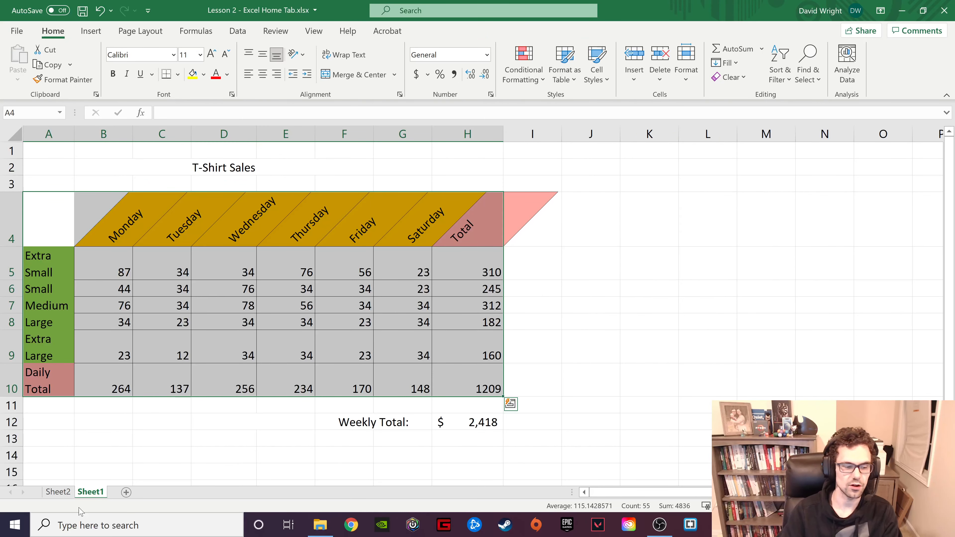
pyautogui.click(58, 492)
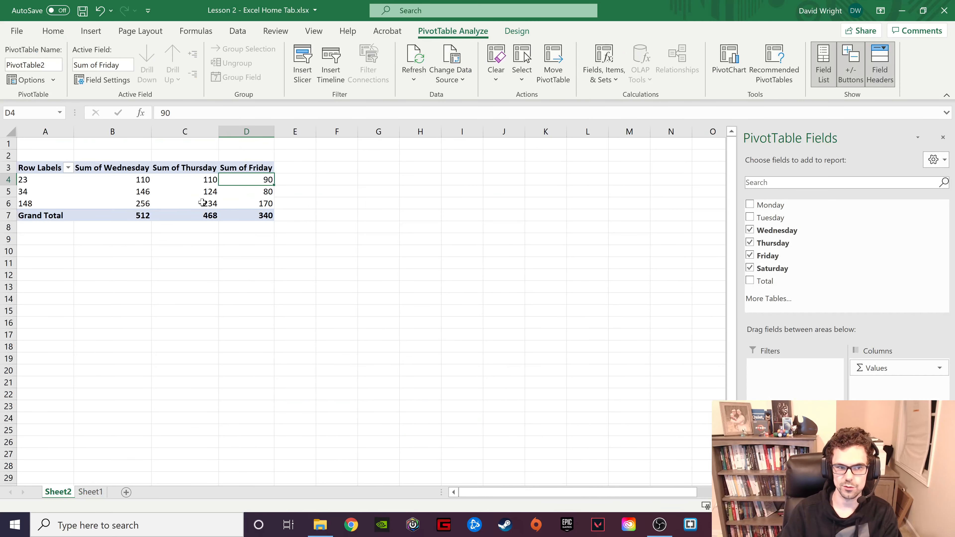
# - Create a blank PivotTable on a new worksheet from the T-shirt sales data on Sheet1
pyautogui.click(92, 493)
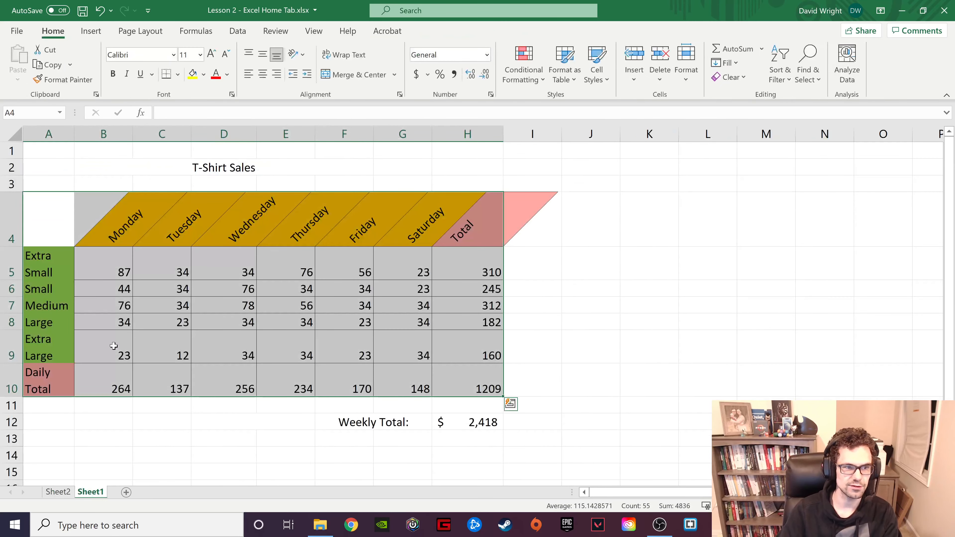
pyautogui.click(91, 31)
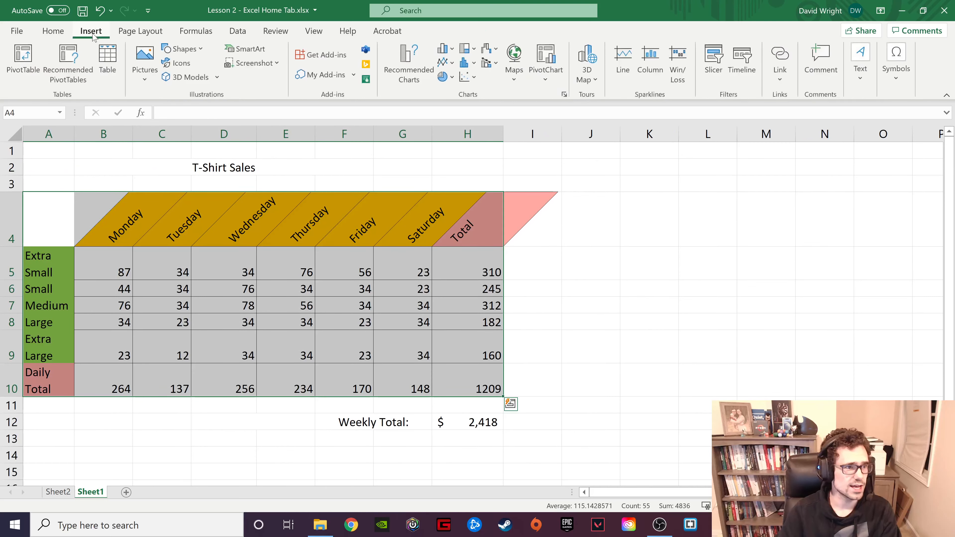
pyautogui.click(24, 65)
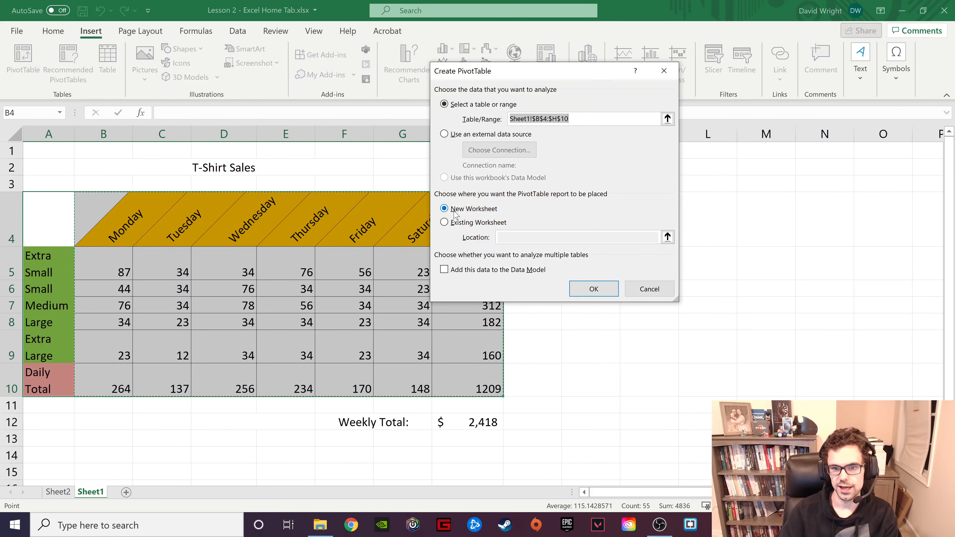
pyautogui.click(593, 289)
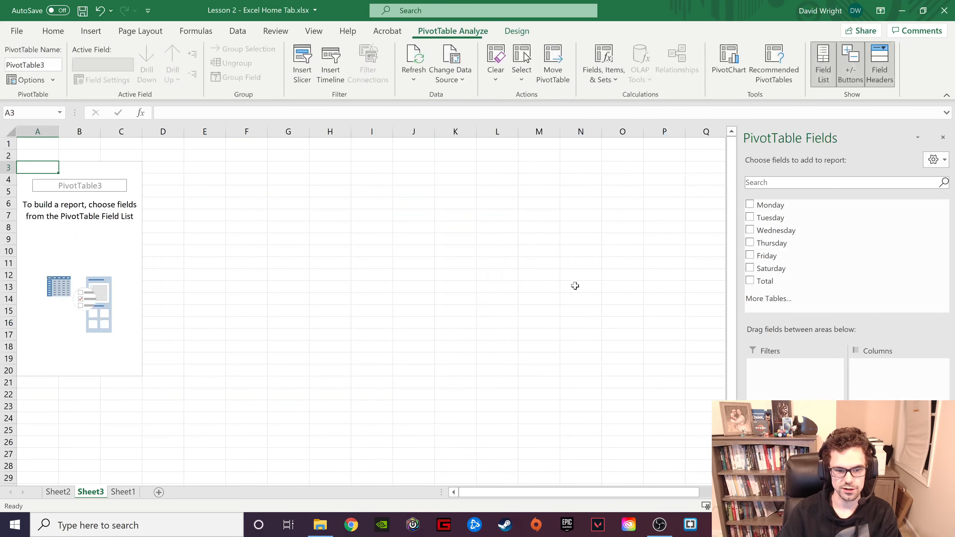
# - Add the Monday, Wednesday, Thursday and Friday fields to the blank PivotTable and return to Sheet1
pyautogui.click(750, 205)
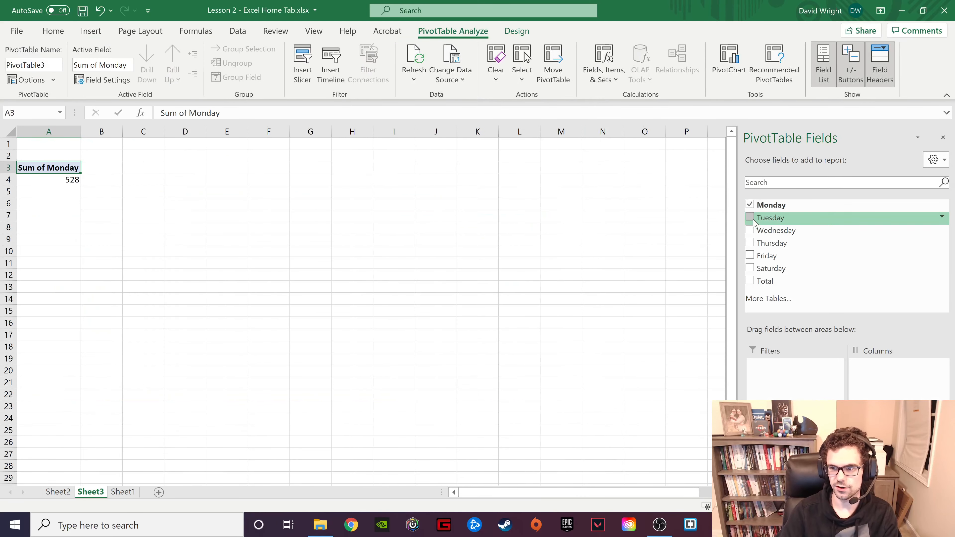
pyautogui.click(749, 230)
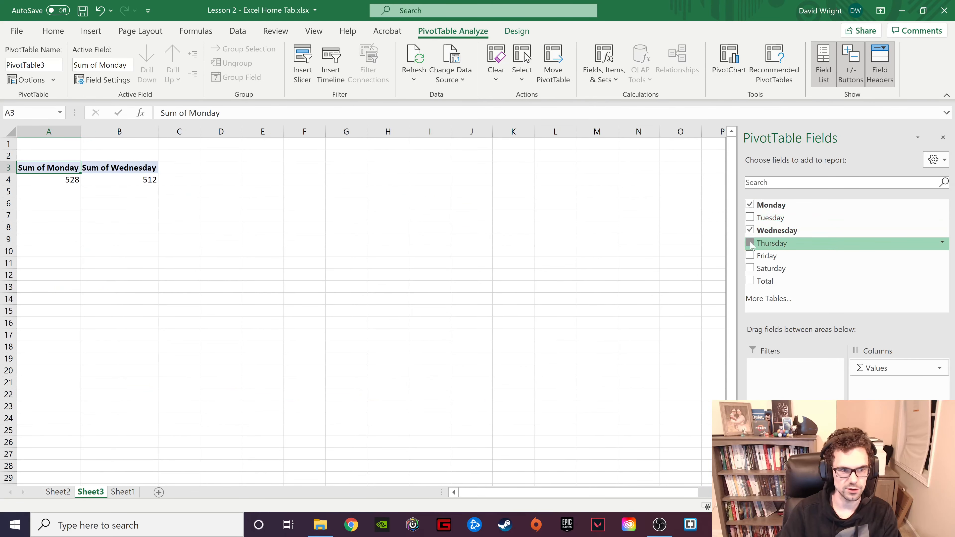
pyautogui.click(750, 244)
pyautogui.click(749, 255)
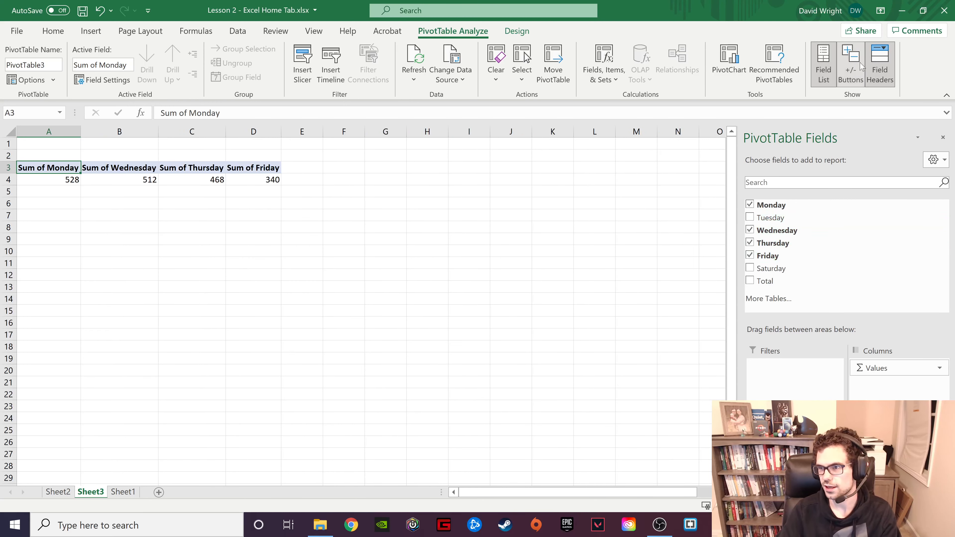
pyautogui.click(123, 492)
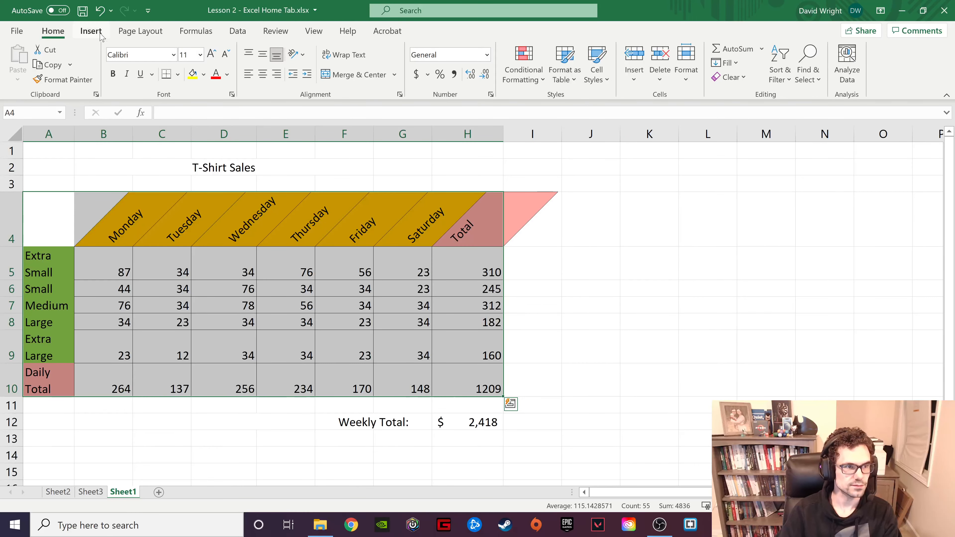
pyautogui.click(91, 31)
pyautogui.click(733, 279)
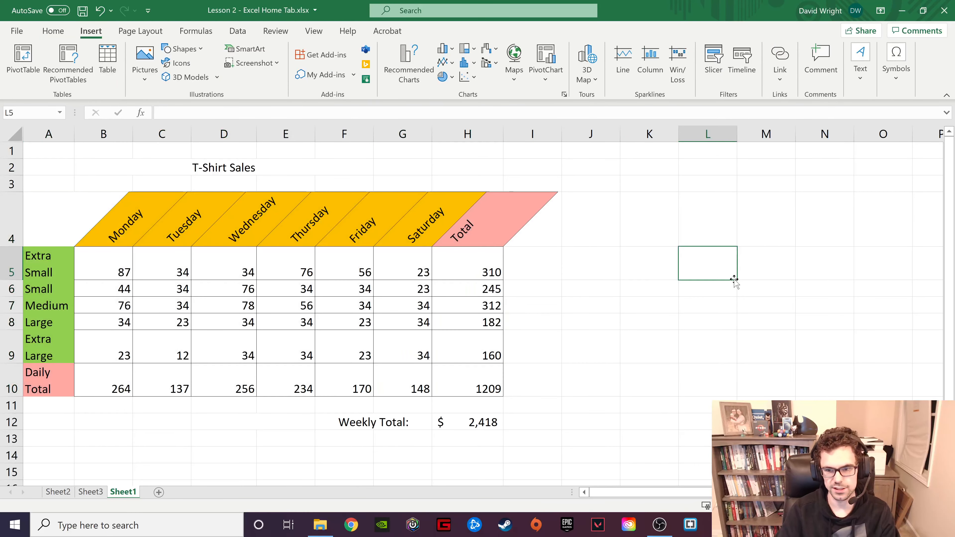
pyautogui.click(604, 213)
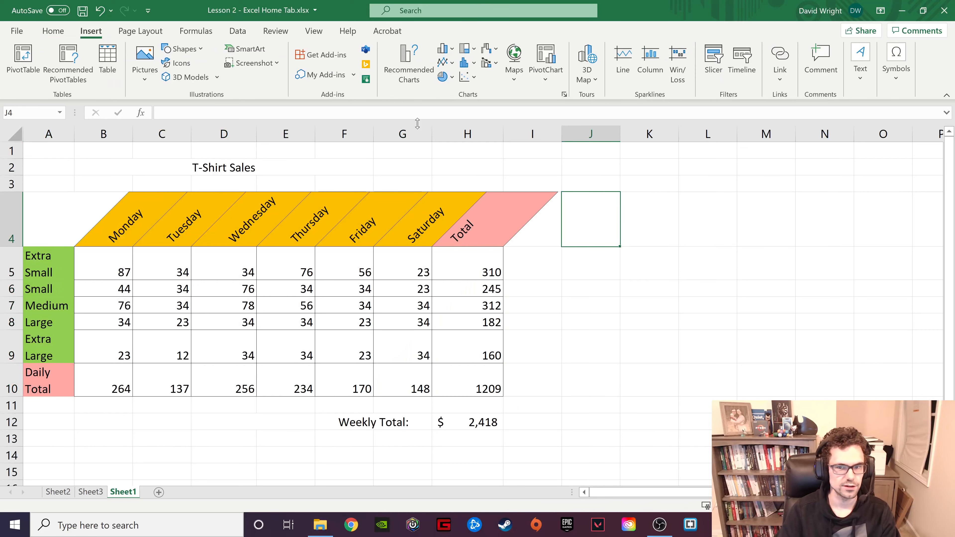
pyautogui.click(112, 73)
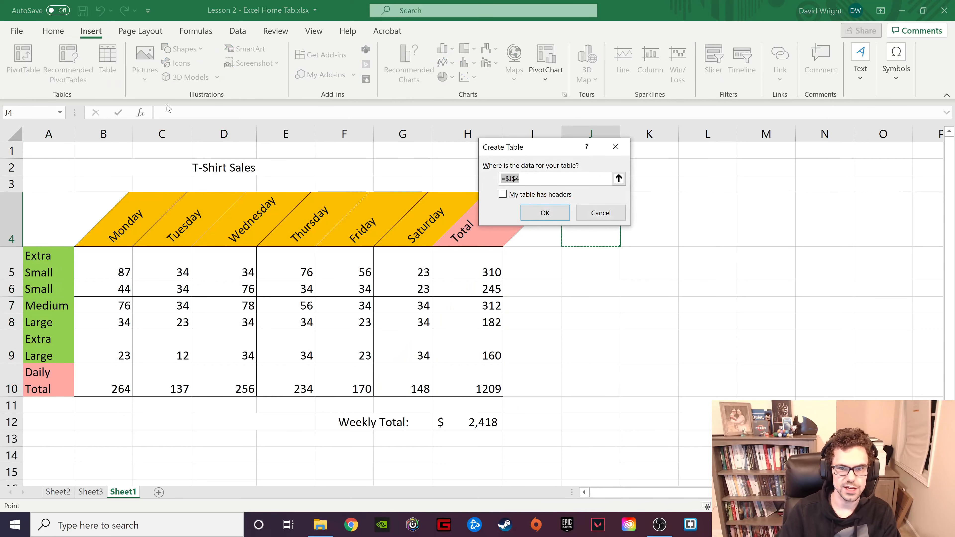
pyautogui.click(545, 214)
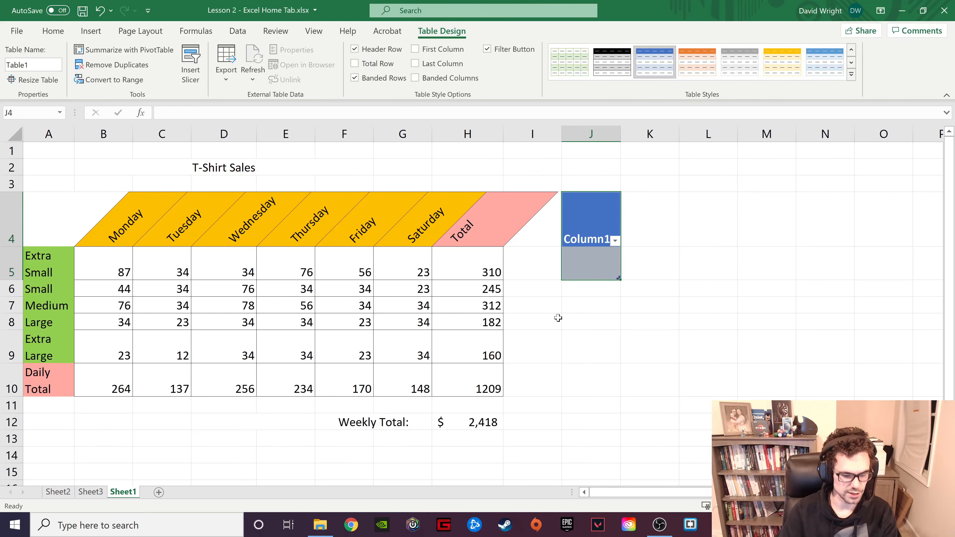
pyautogui.hotkey('ctrl', 'z')
# - Insert a table over the empty range J4:O12 beside the T-shirt sales data, without marking existing headers
pyautogui.moveTo(607, 226); pyautogui.dragTo(880, 417)
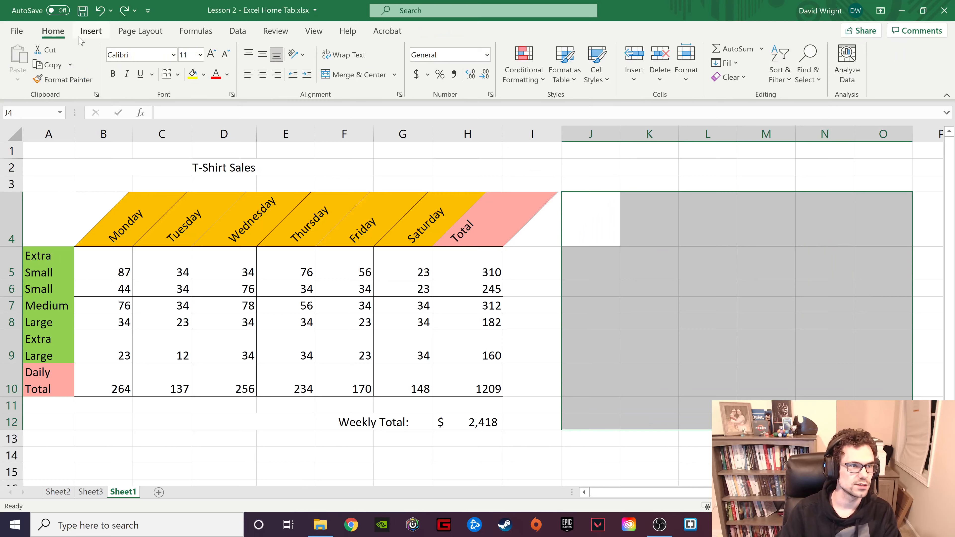
pyautogui.click(91, 30)
pyautogui.click(115, 76)
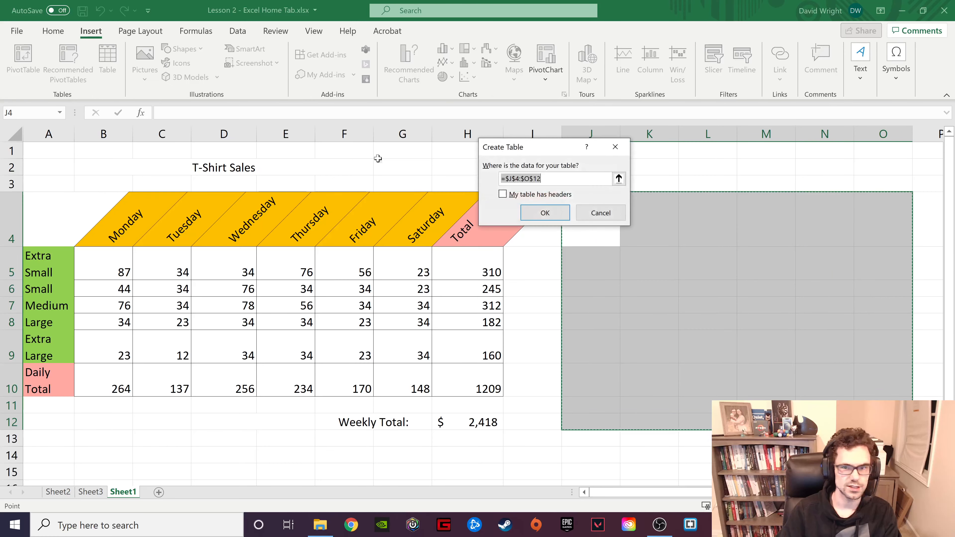
pyautogui.click(534, 212)
pyautogui.click(716, 285)
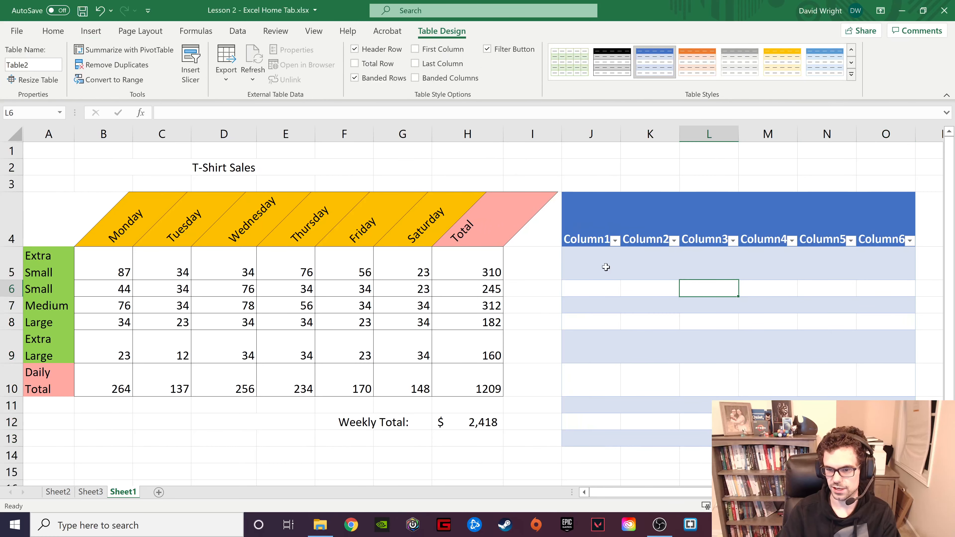
# - Apply the green banded style from the first row of the Medium table styles to the new table
pyautogui.moveTo(605, 267); pyautogui.dragTo(730, 360)
pyautogui.click(484, 212)
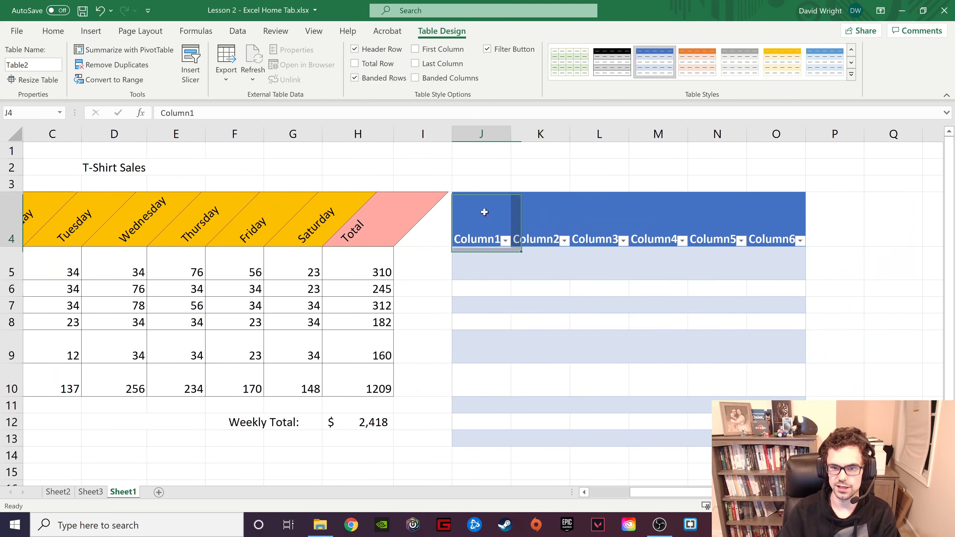
pyautogui.moveTo(484, 212); pyautogui.dragTo(774, 436)
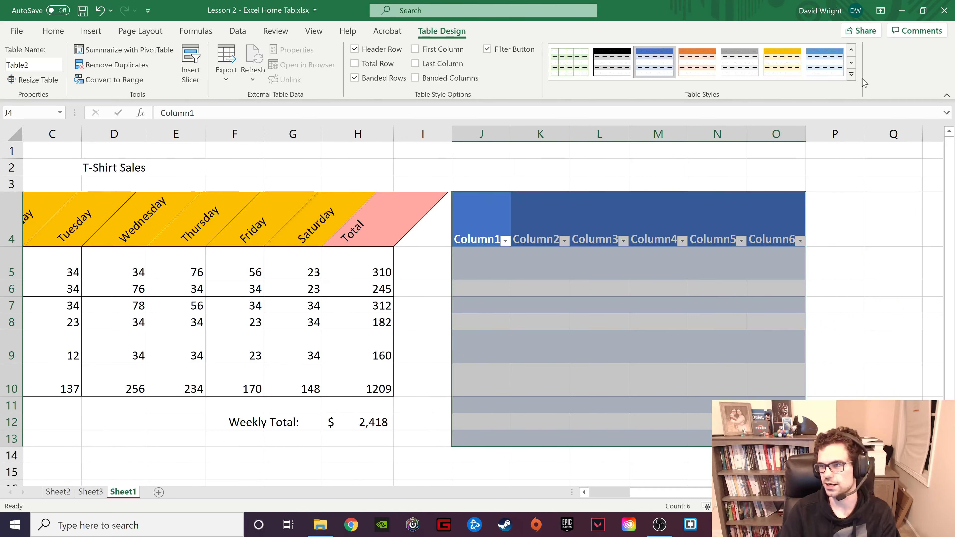
pyautogui.click(851, 74)
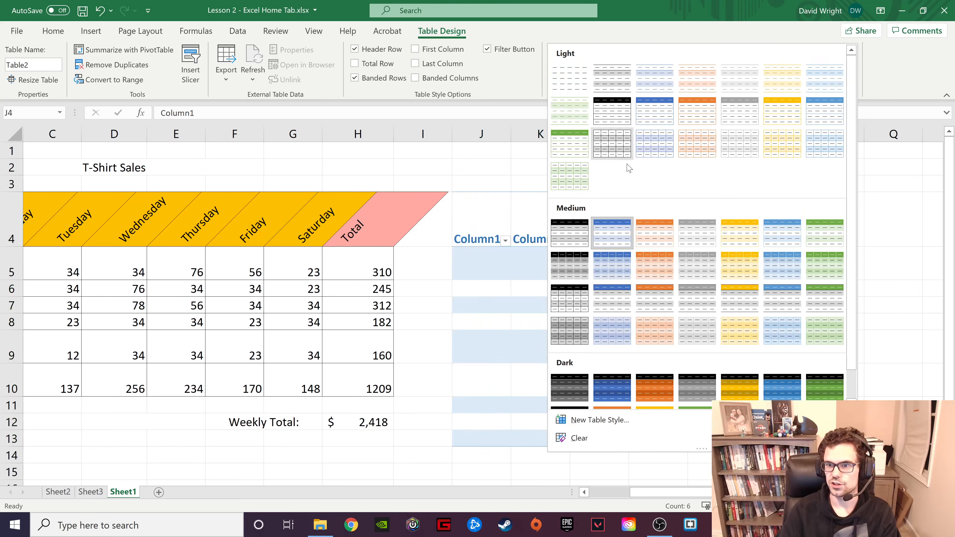
pyautogui.click(835, 244)
pyautogui.click(495, 192)
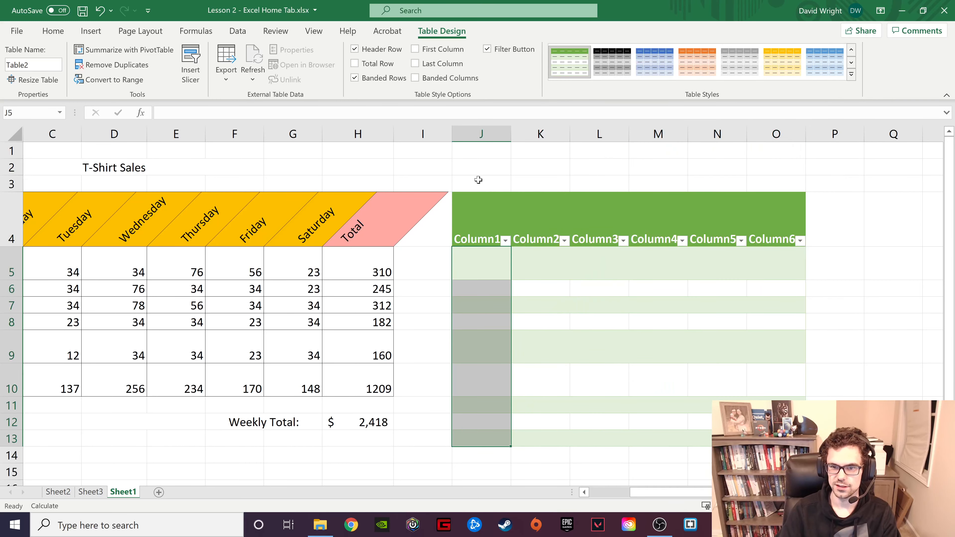
# - Inspect the sort and filter options of the new table's Column1 header
pyautogui.moveTo(478, 180); pyautogui.dragTo(762, 185)
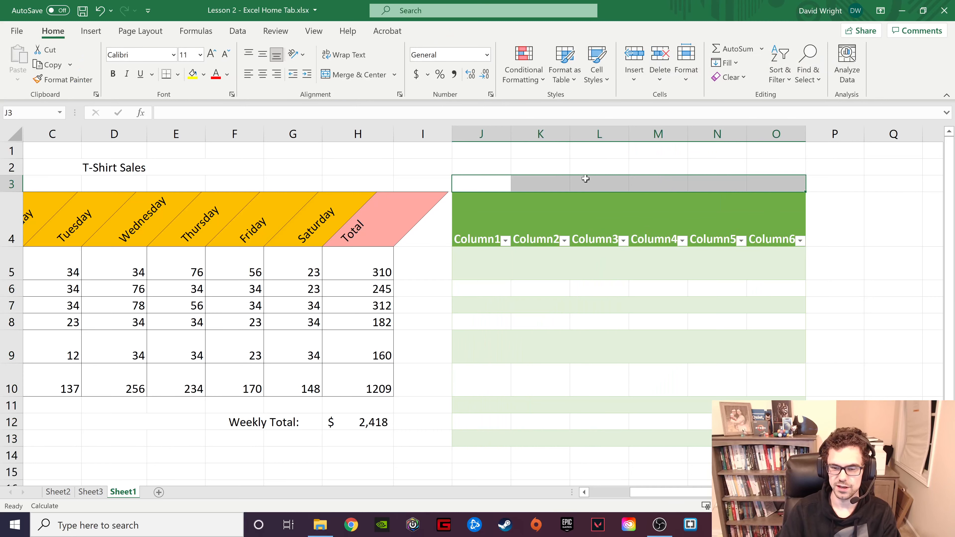
pyautogui.click(506, 240)
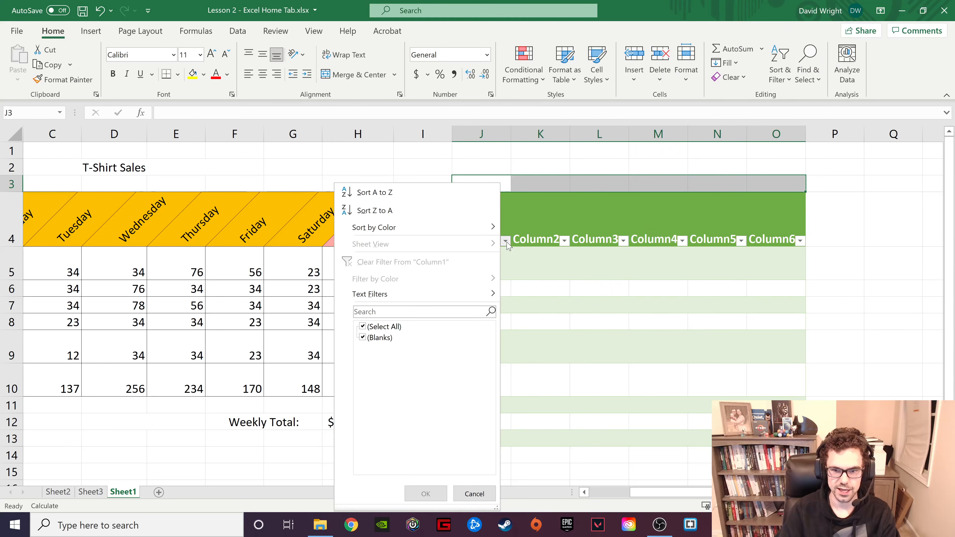
pyautogui.click(506, 241)
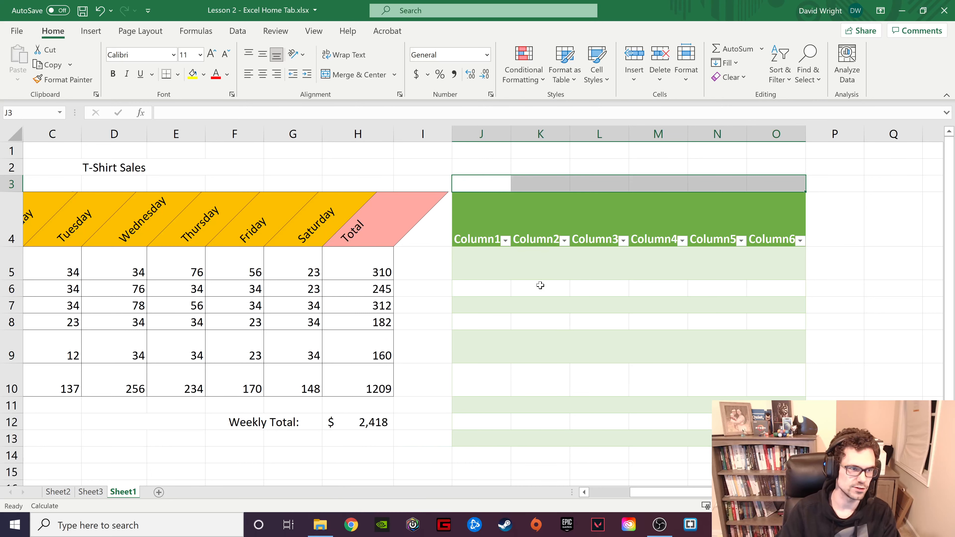
# - Insert the picture 1520832.jpg from the Backgrounds folder on this device
pyautogui.click(97, 30)
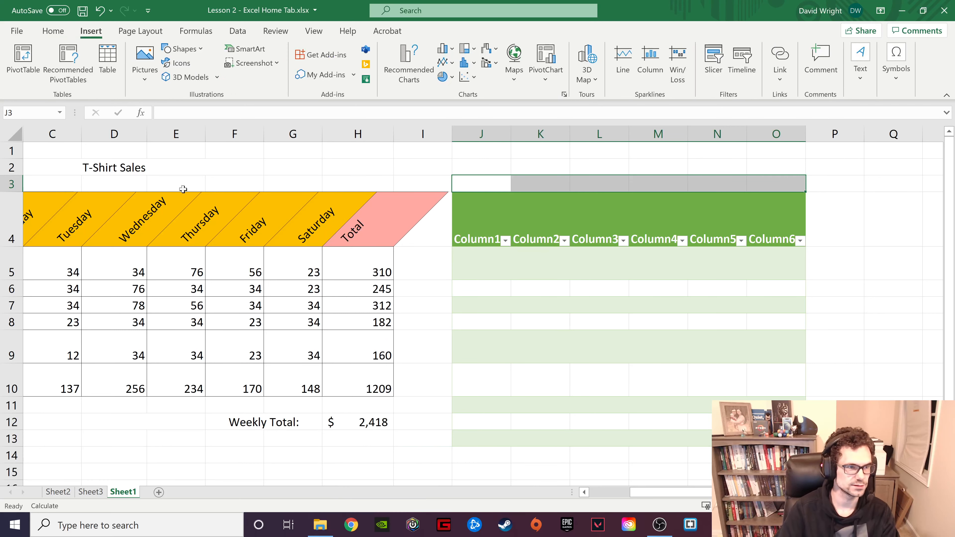
pyautogui.click(145, 75)
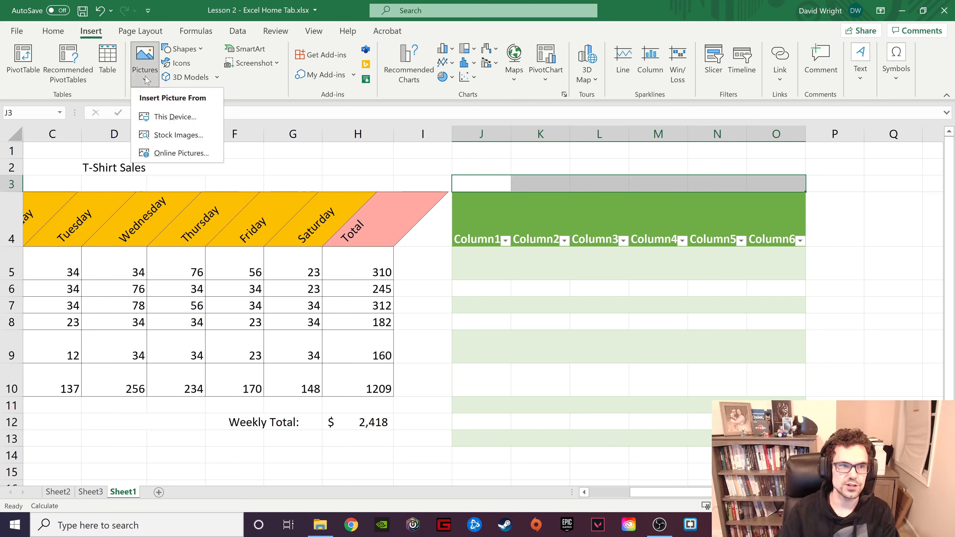
pyautogui.click(182, 117)
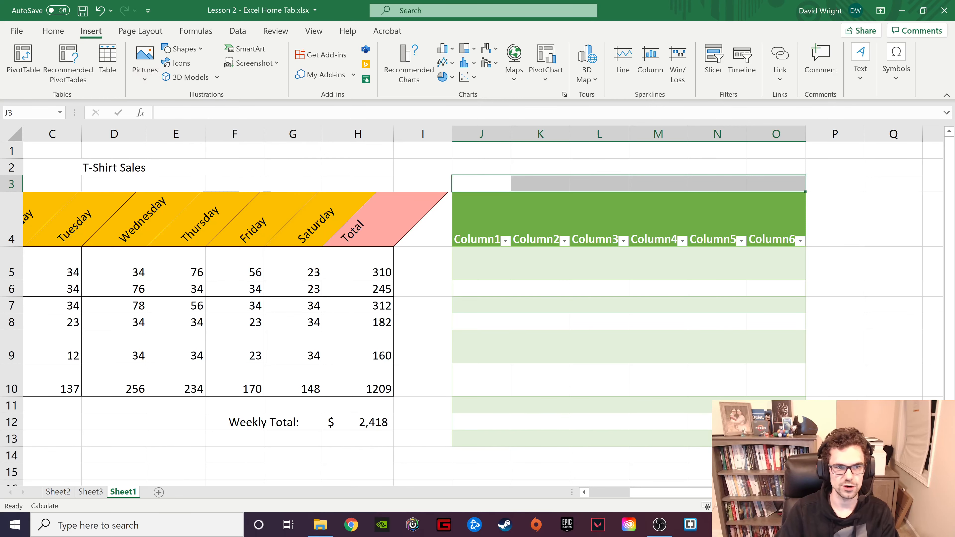
pyautogui.doubleClick(163, 115)
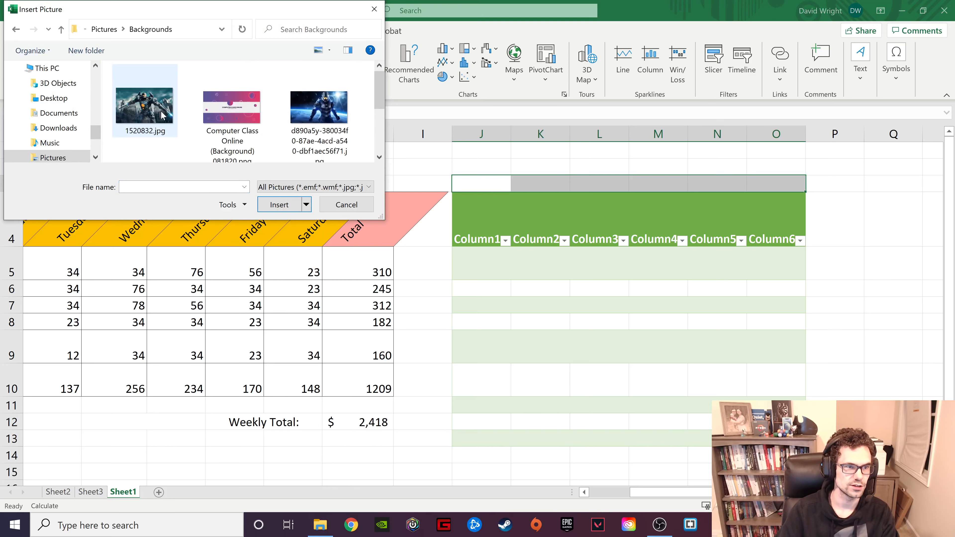
pyautogui.click(162, 114)
pyautogui.click(286, 203)
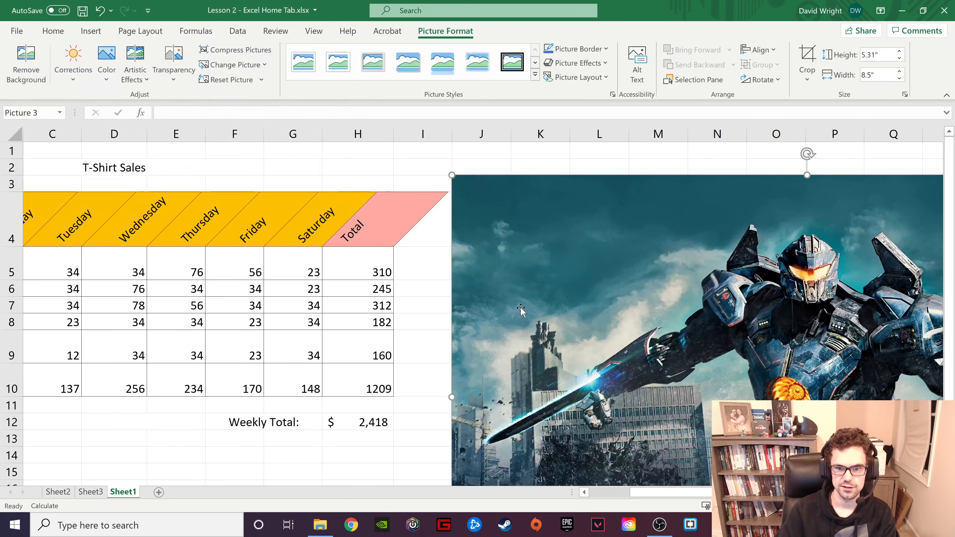
# - Shrink the robot picture to about 2.8" by 4.51" and place it beside the green banded table
pyautogui.moveTo(457, 180); pyautogui.dragTo(820, 386)
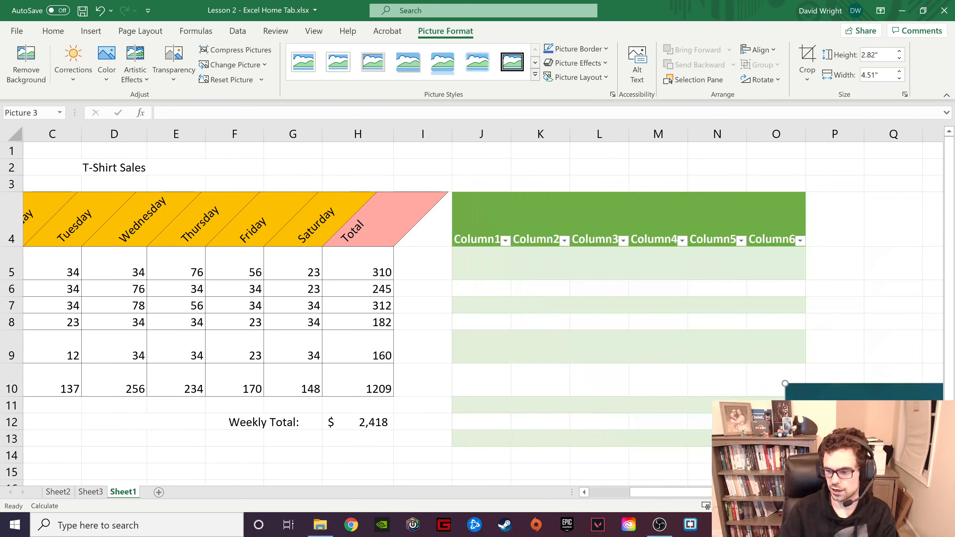
pyautogui.scroll(-5, 819, 399)
pyautogui.moveTo(498, 287); pyautogui.dragTo(530, 208)
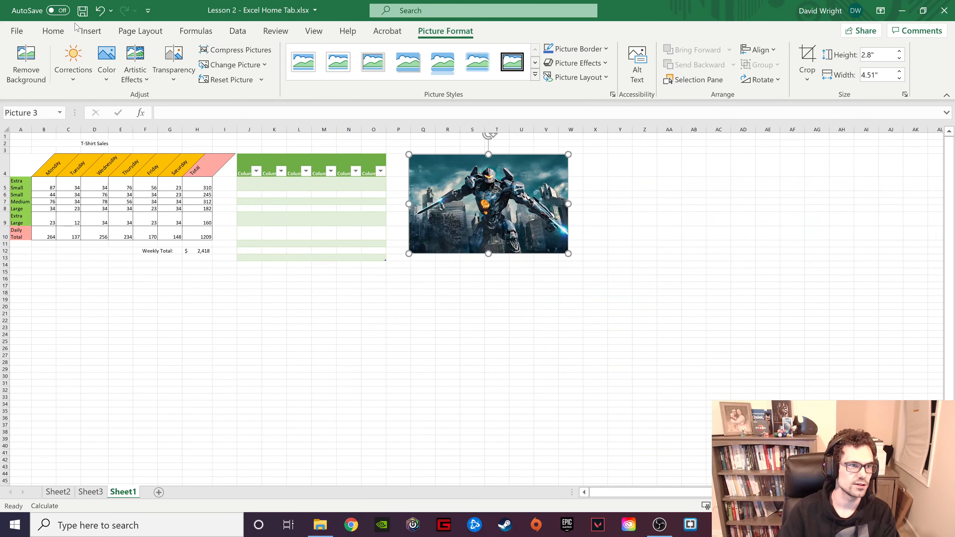
# - Search the online pictures for batman
pyautogui.click(91, 30)
pyautogui.click(144, 62)
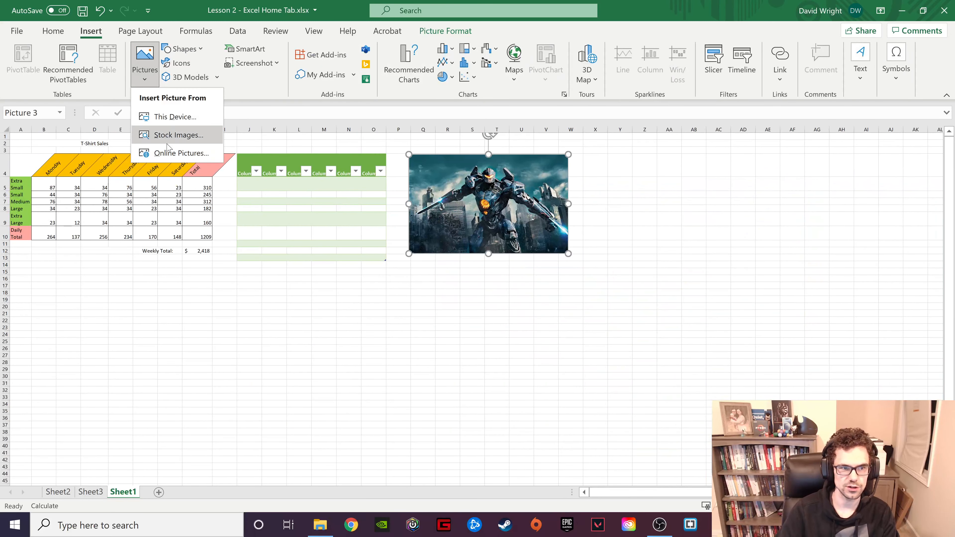
pyautogui.click(186, 154)
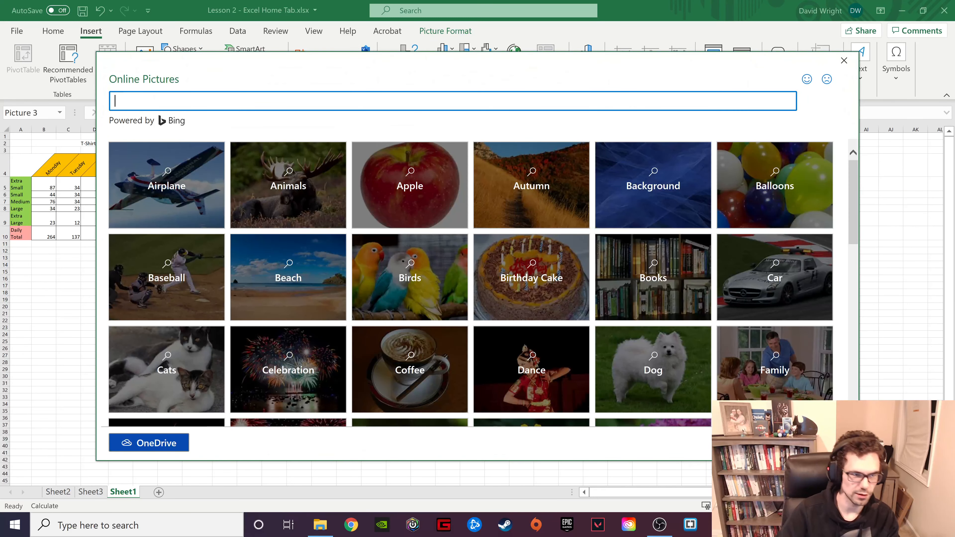
pyautogui.write('batma')
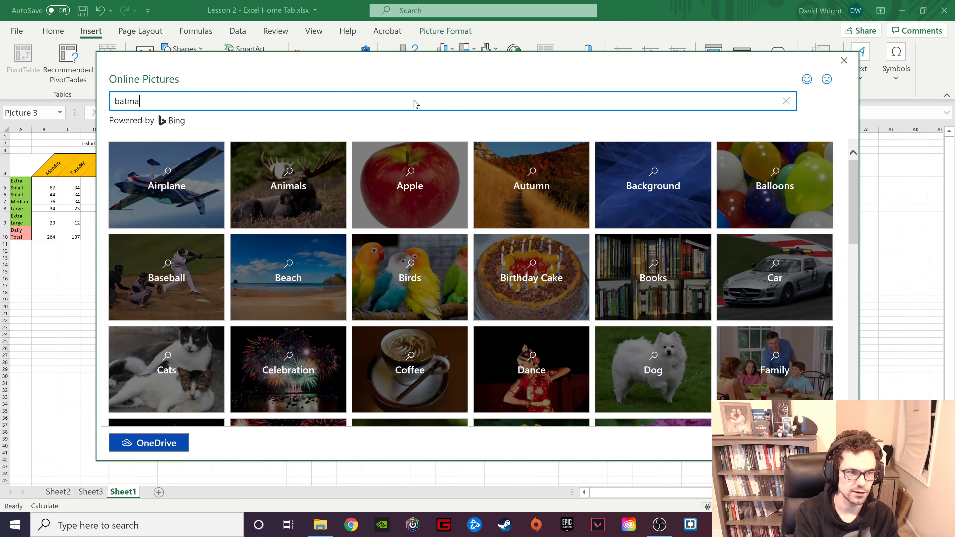
pyautogui.write('n')
pyautogui.press('Return')
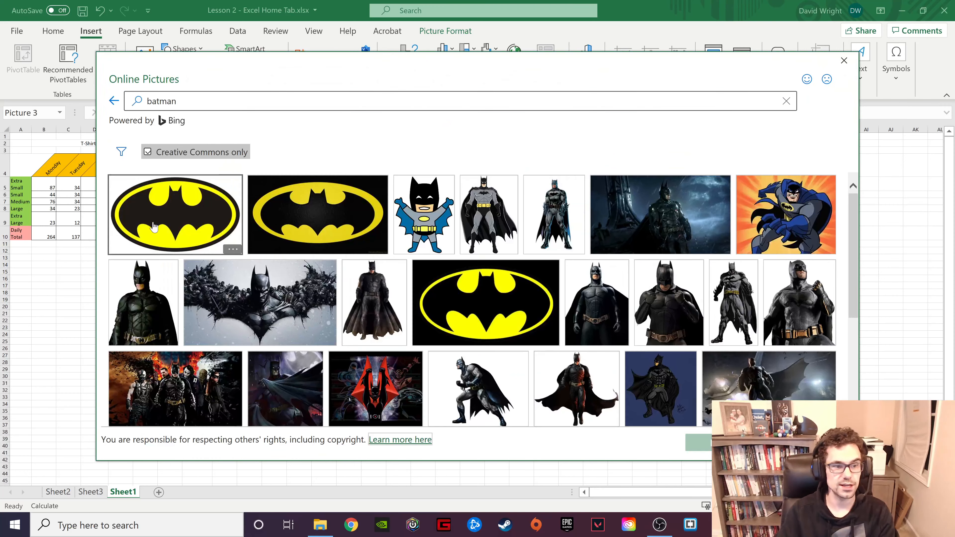
# - Insert the first oval yellow-and-black Batman logo and place it at a reduced size to the right of the robot picture
pyautogui.click(154, 227)
pyautogui.click(704, 442)
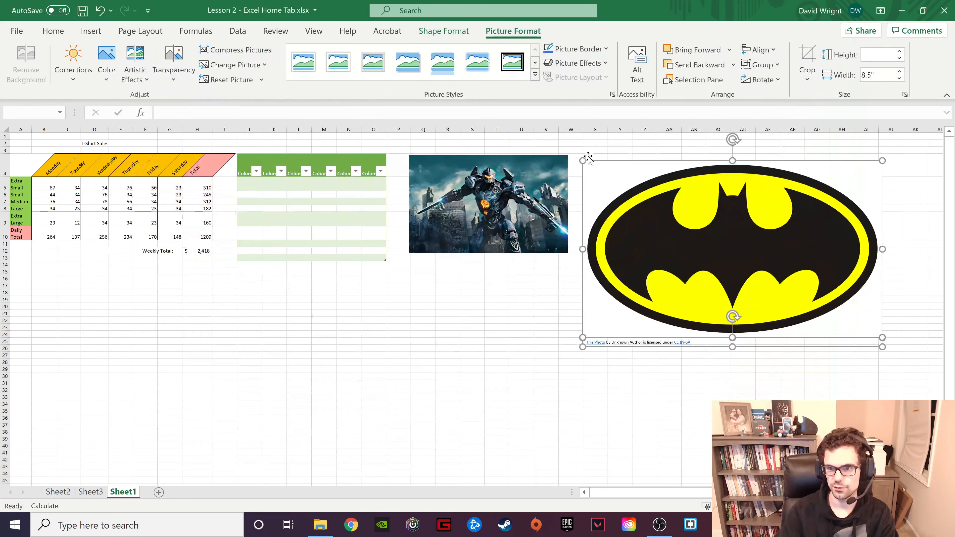
pyautogui.moveTo(583, 162); pyautogui.dragTo(755, 241)
pyautogui.moveTo(815, 293); pyautogui.dragTo(651, 181)
# - Draw a rectangle shape about 2.13" high and 5.57" wide below the robot picture
pyautogui.click(91, 31)
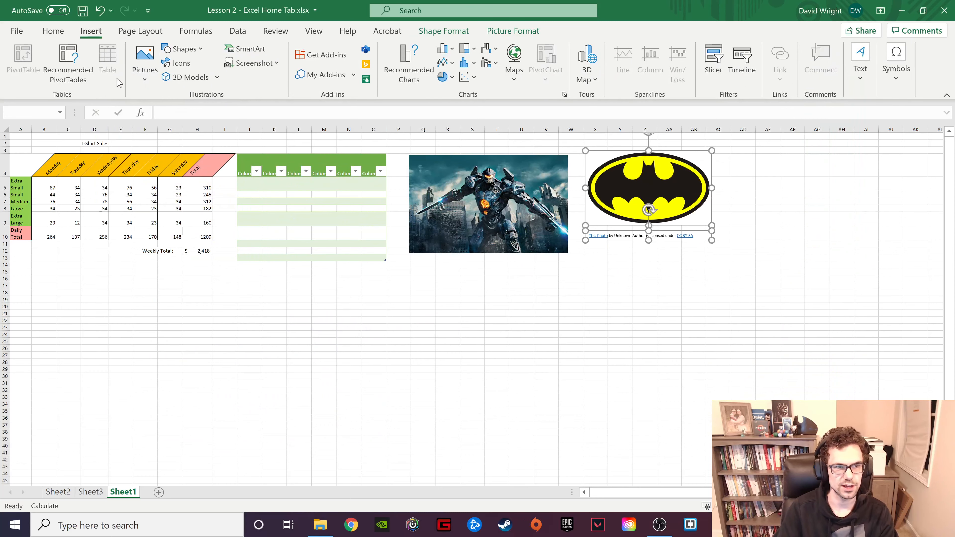
pyautogui.click(191, 53)
pyautogui.click(203, 81)
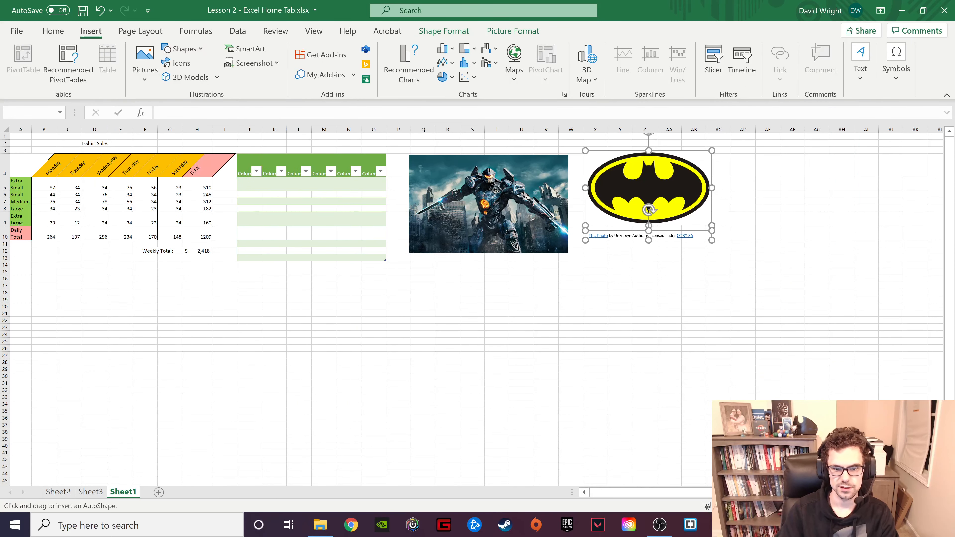
pyautogui.moveTo(416, 264); pyautogui.dragTo(613, 340)
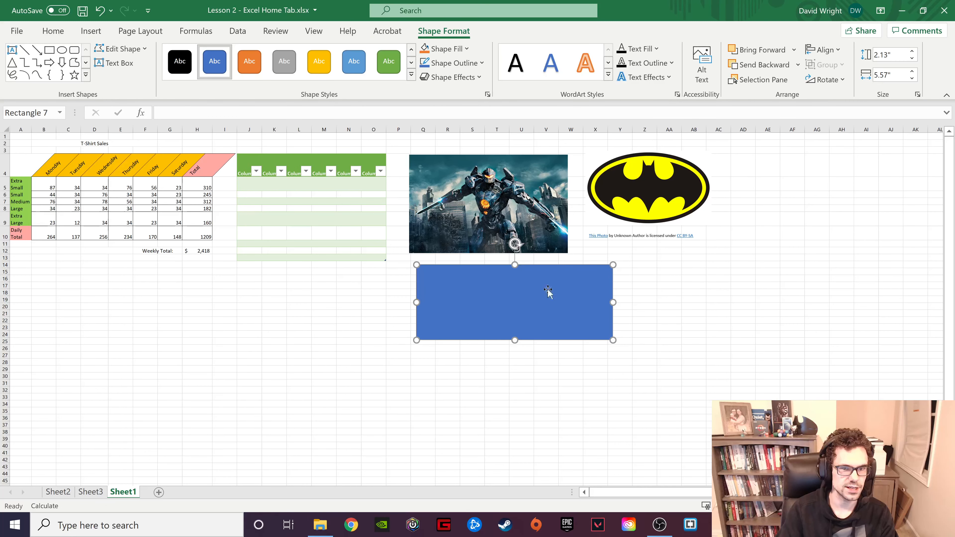
# - Open the stock icon library for inserting an icon
pyautogui.click(91, 32)
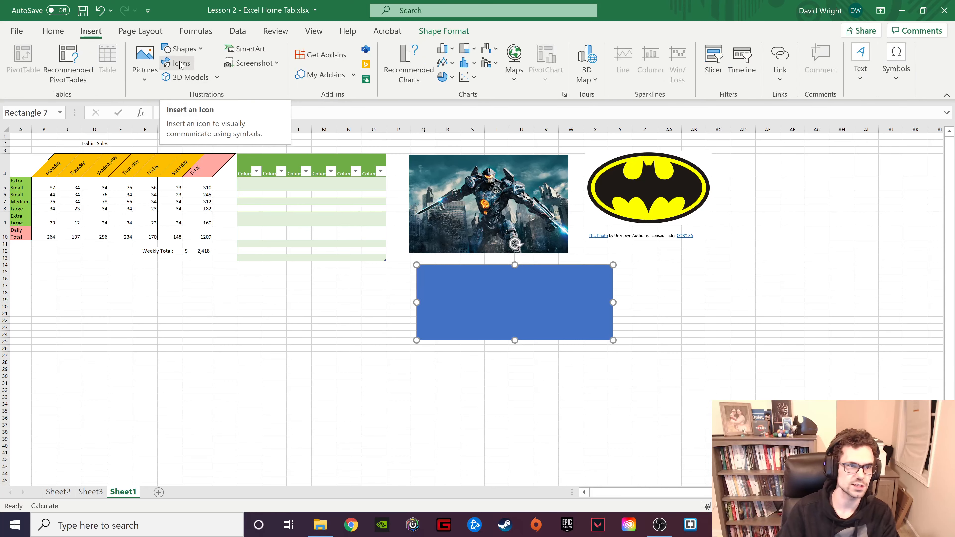
pyautogui.click(181, 64)
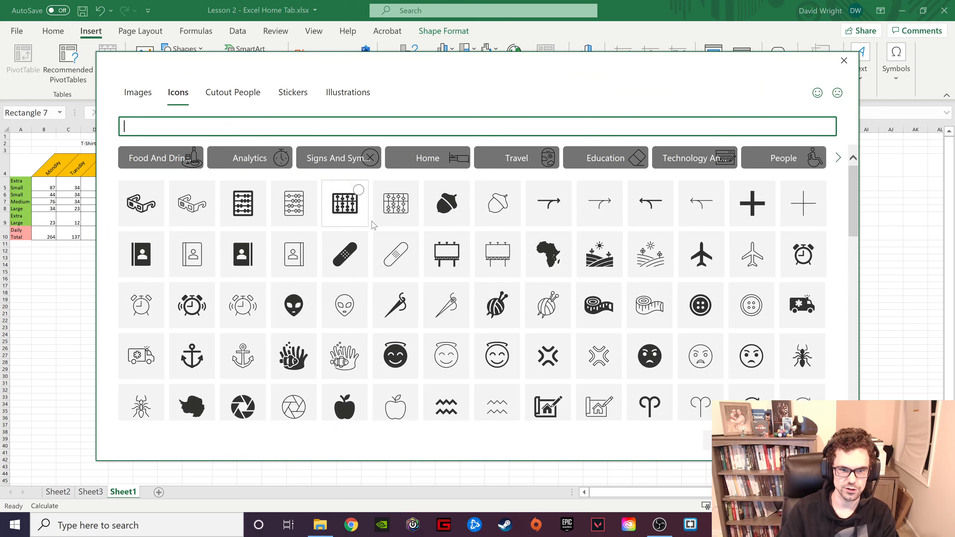
pyautogui.click(353, 260)
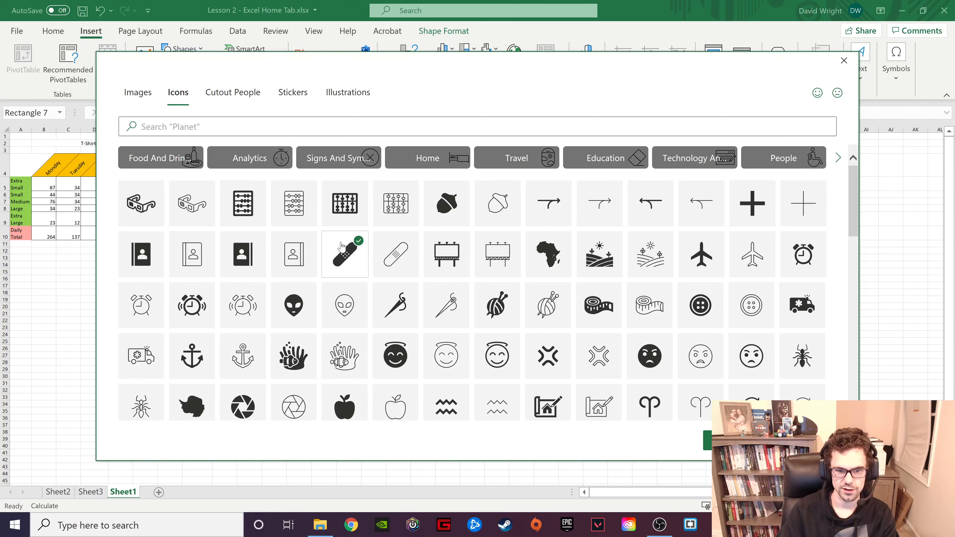
pyautogui.click(355, 256)
pyautogui.scroll(-2, 378, 256)
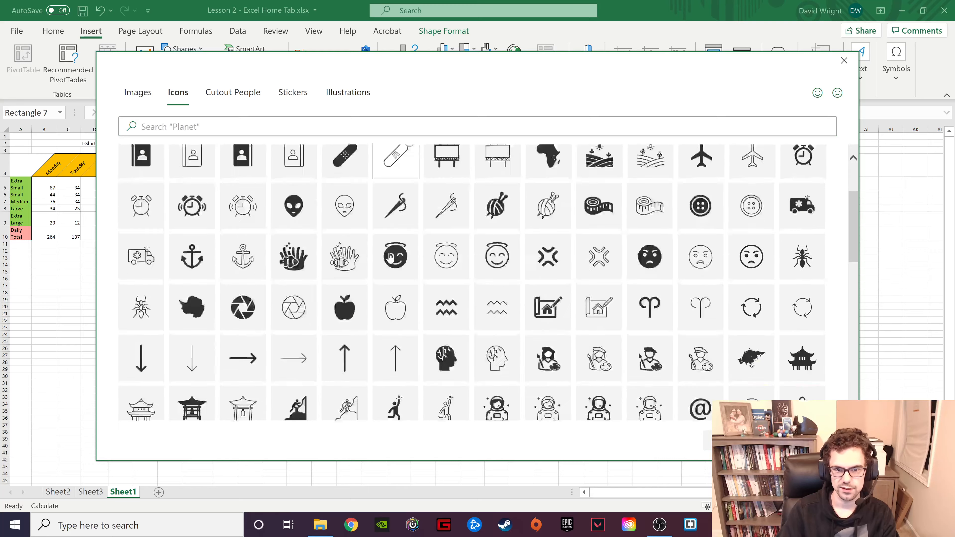
pyautogui.scroll(2, 379, 257)
# - Search the icons for computer, then insert the solid monitor icon and place it below the green table
pyautogui.click(244, 123)
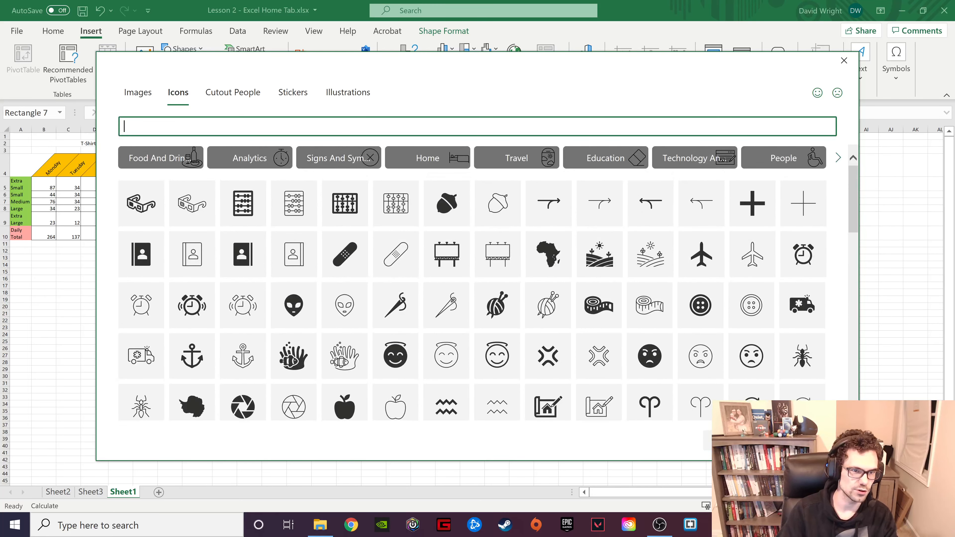
pyautogui.write('computer')
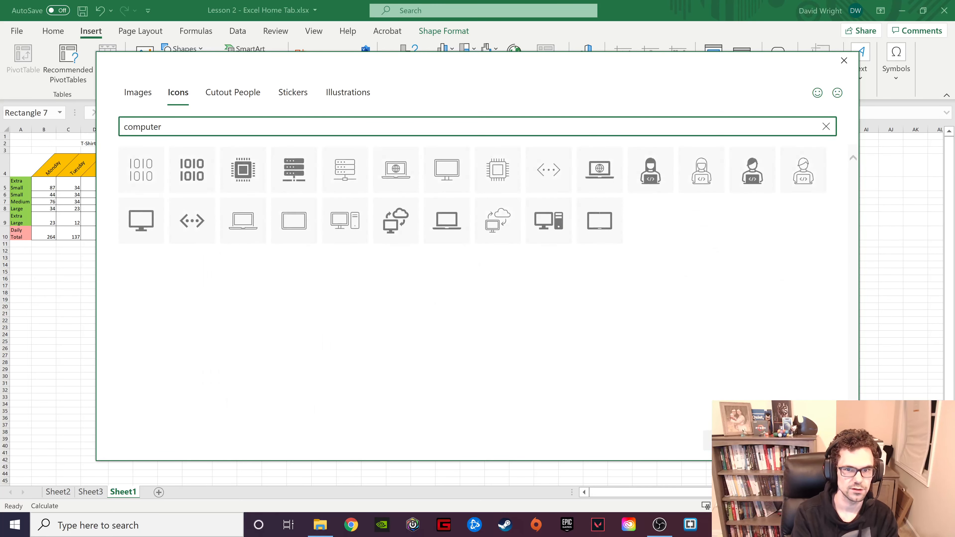
pyautogui.click(141, 220)
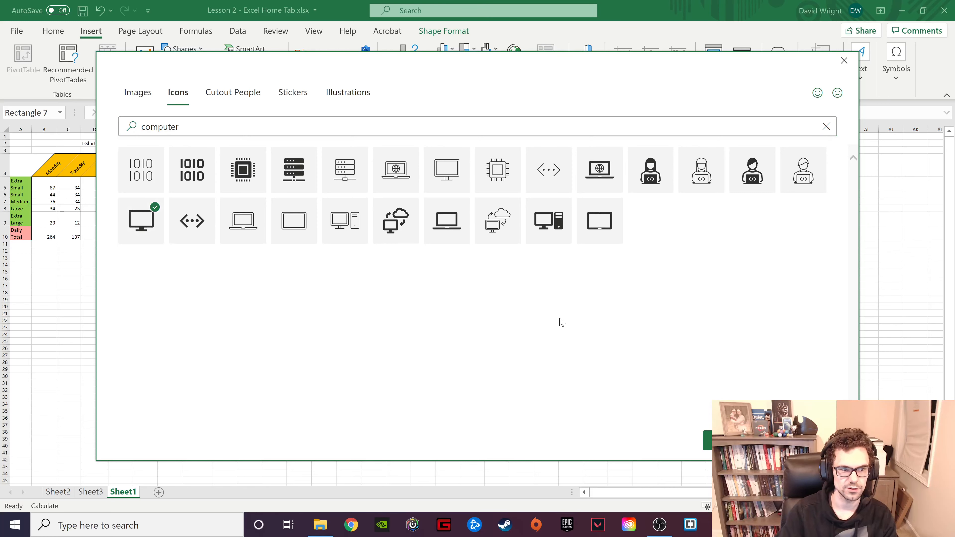
pyautogui.click(707, 441)
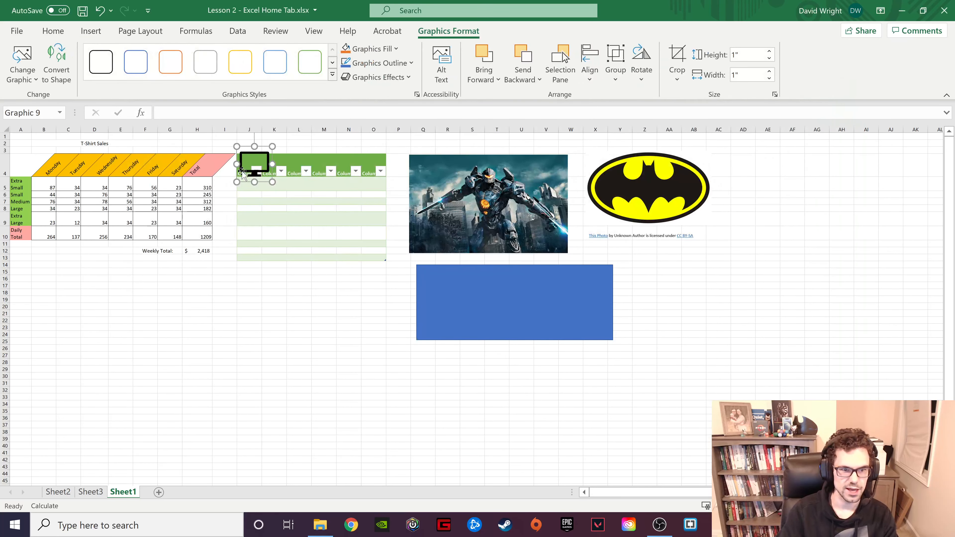
pyautogui.moveTo(241, 171); pyautogui.dragTo(316, 321)
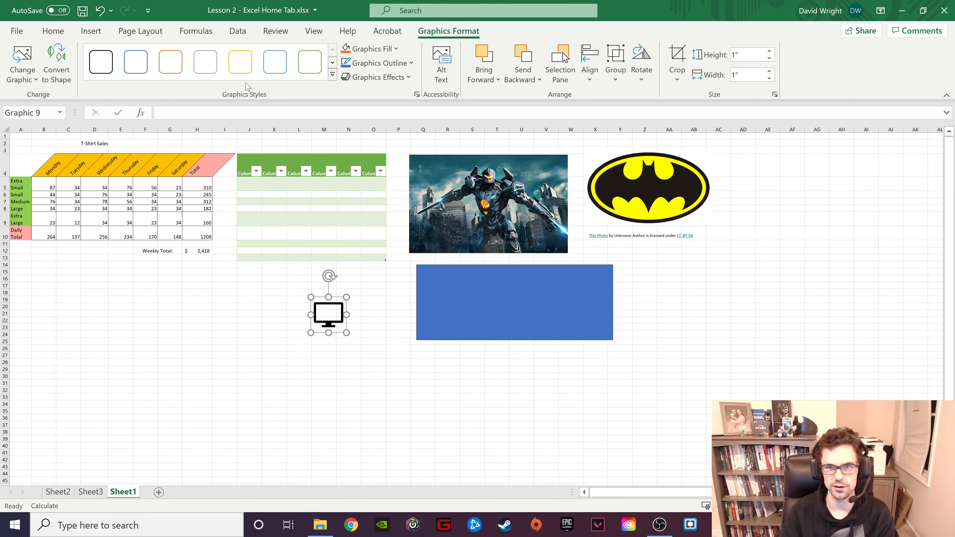
# - Try to insert the standing tan-and-white dog from the Animated Animals category of the stock 3D models
pyautogui.click(90, 31)
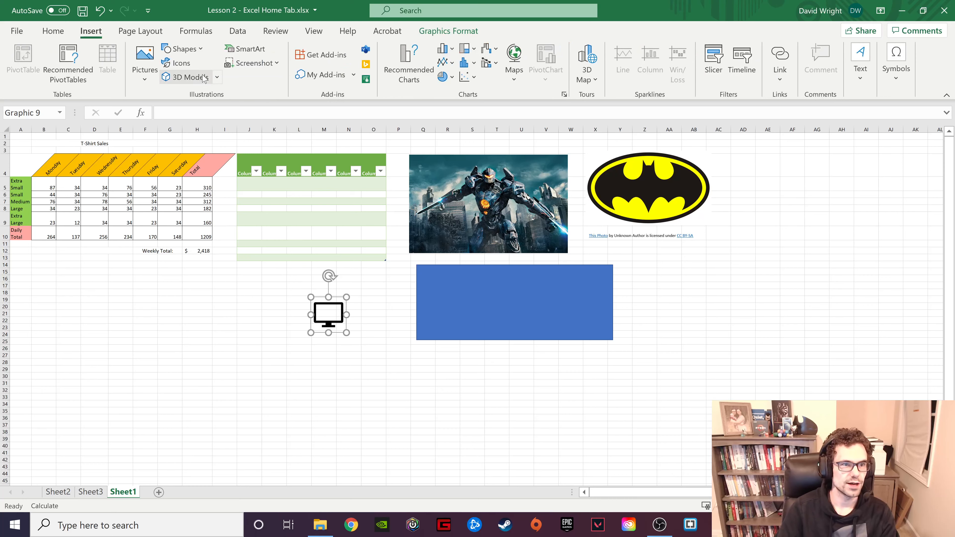
pyautogui.click(217, 77)
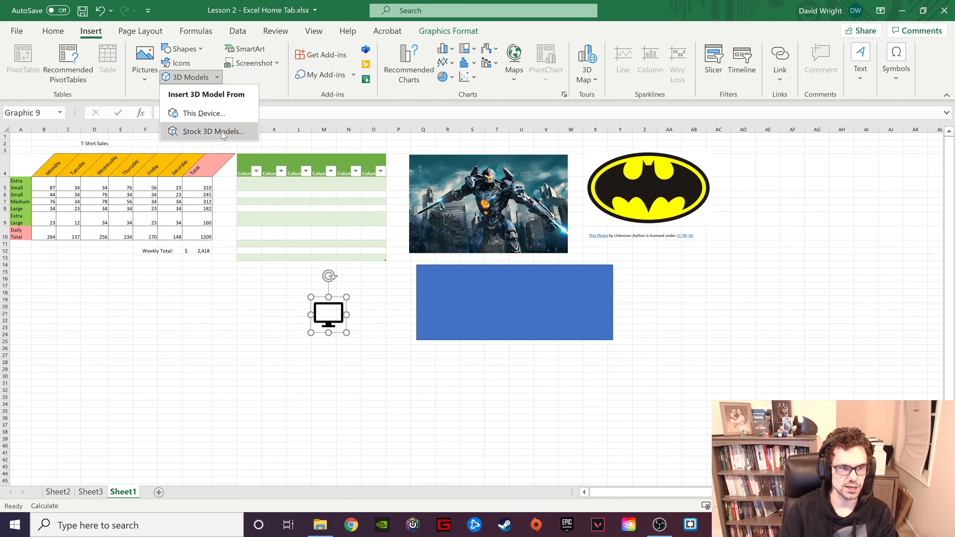
pyautogui.click(223, 133)
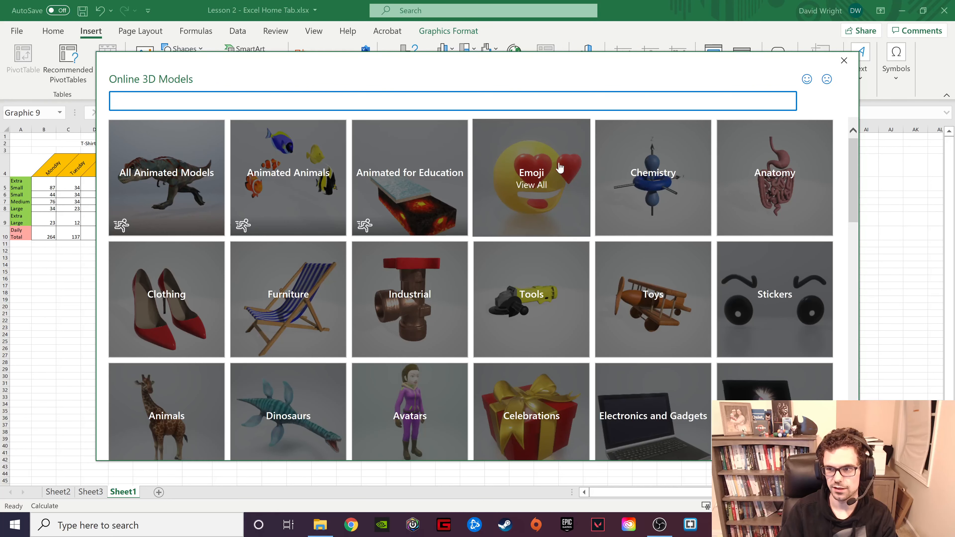
pyautogui.click(288, 184)
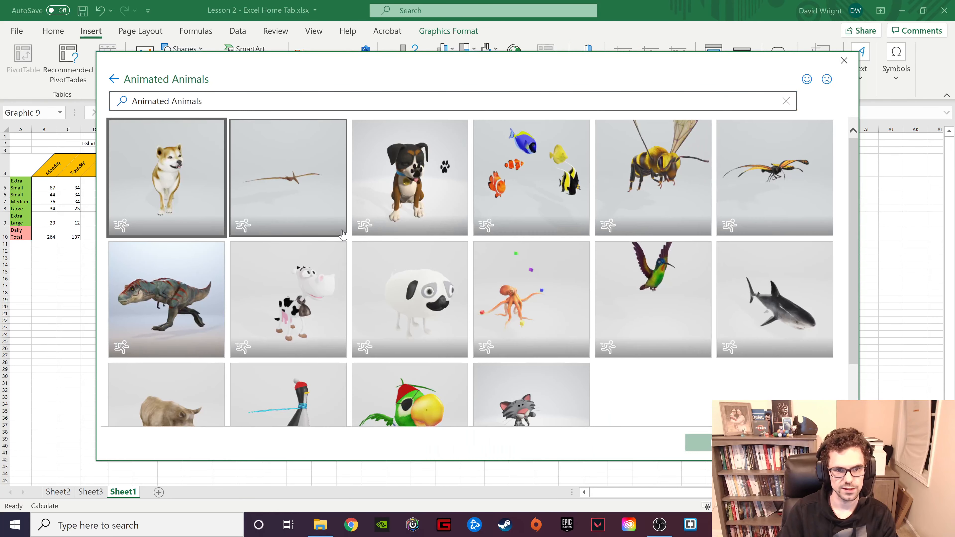
pyautogui.click(195, 184)
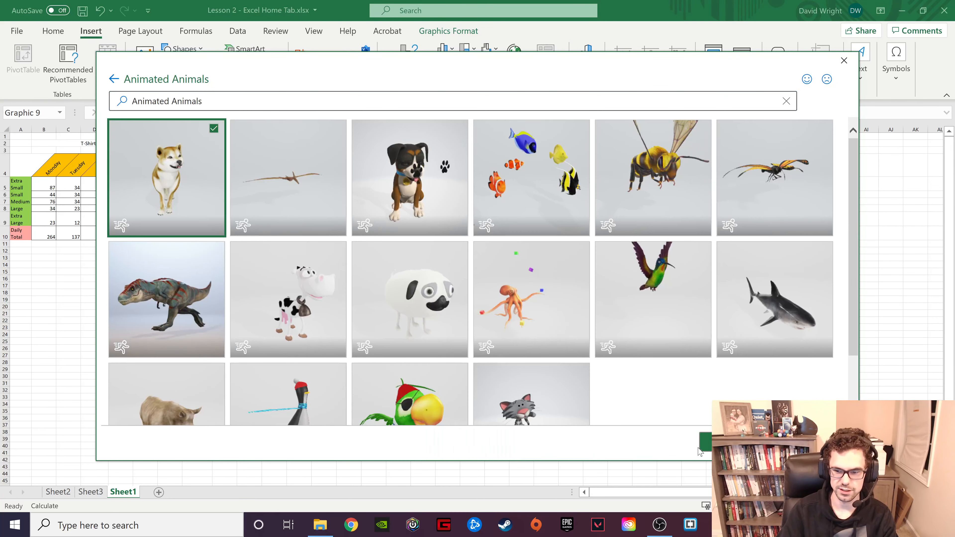
pyautogui.click(702, 442)
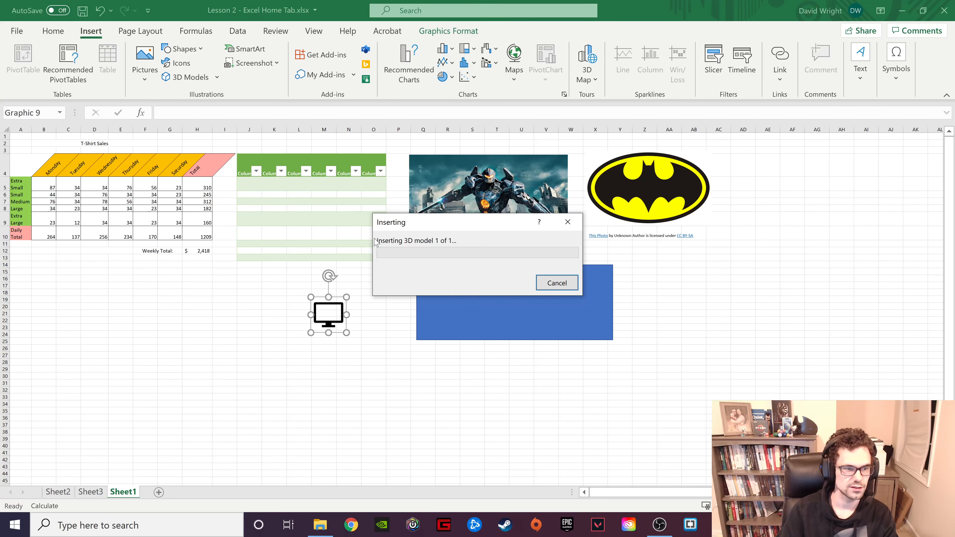
pyautogui.moveTo(497, 224); pyautogui.dragTo(201, 282)
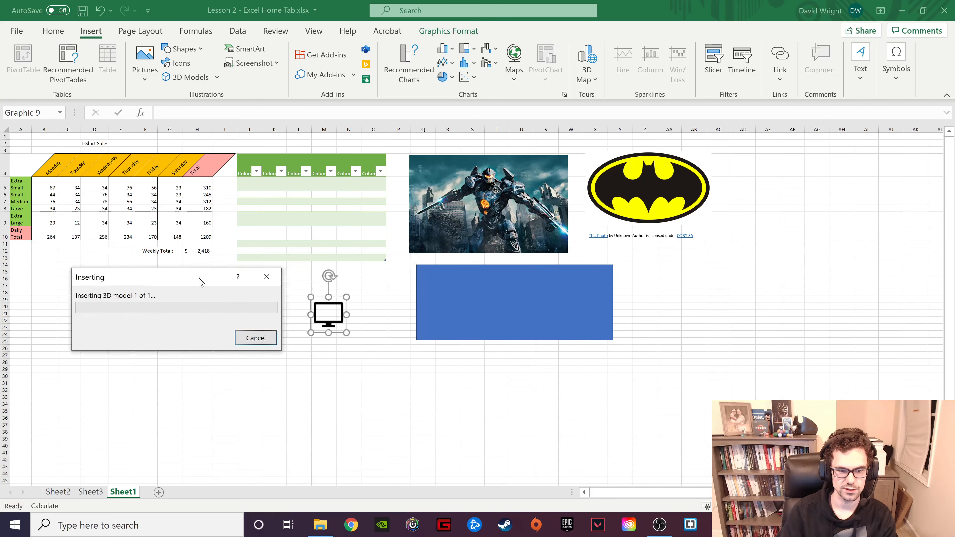
pyautogui.click(252, 338)
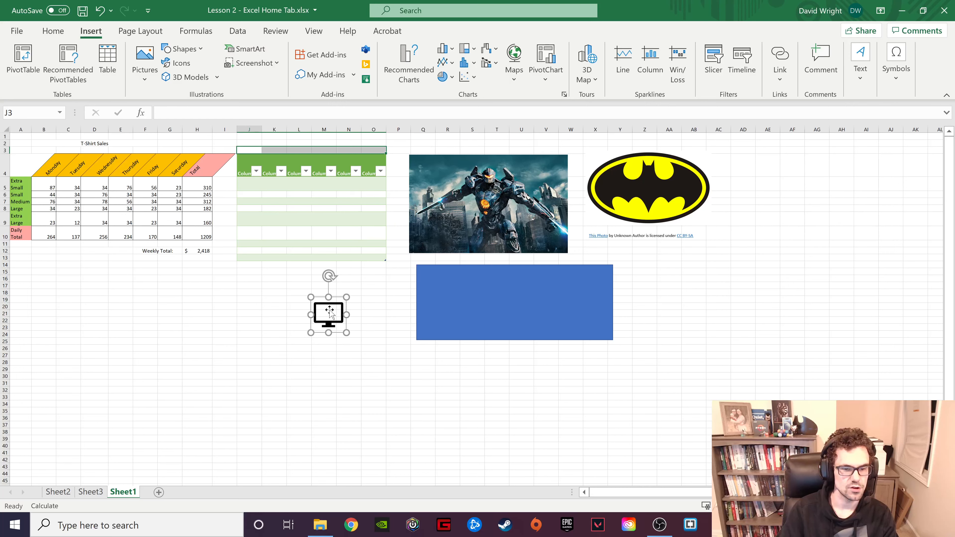
# - Move the monitor icon closer to the blue rectangle and insert a Continuous Cycle SmartArt graphic
pyautogui.moveTo(340, 307); pyautogui.dragTo(372, 293)
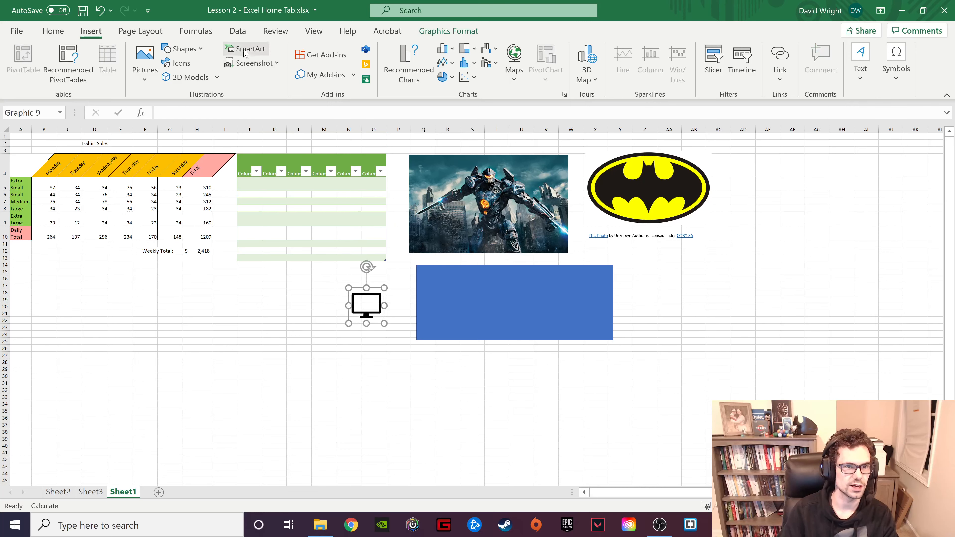
pyautogui.click(259, 53)
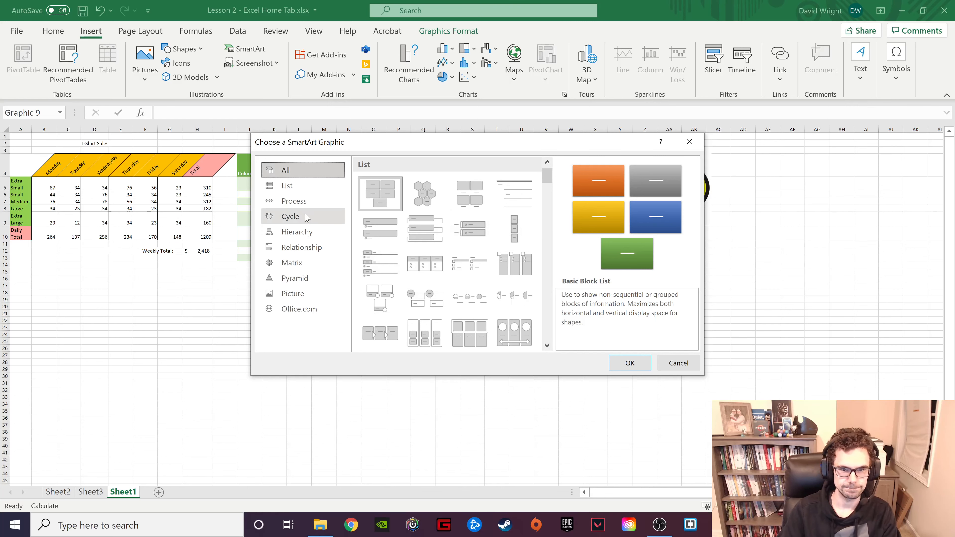
pyautogui.click(298, 220)
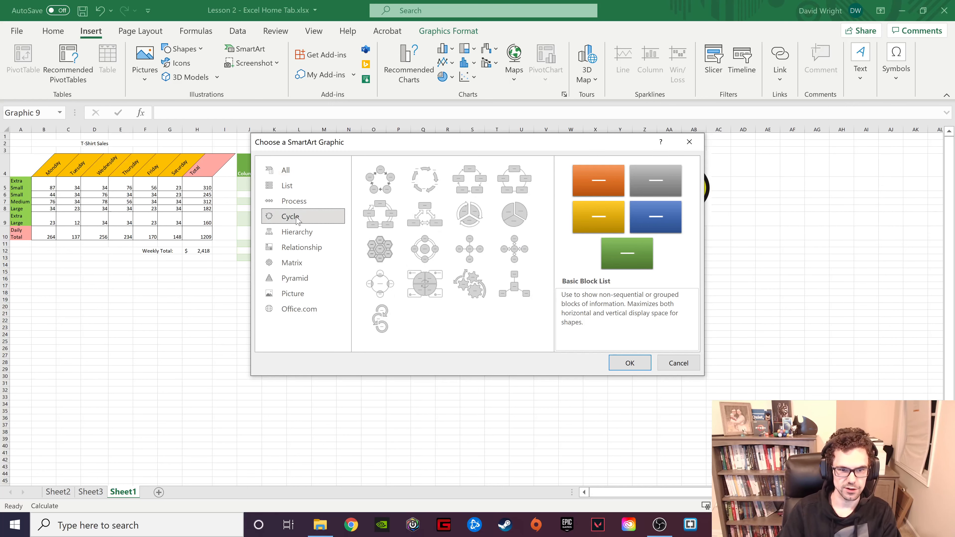
pyautogui.click(391, 220)
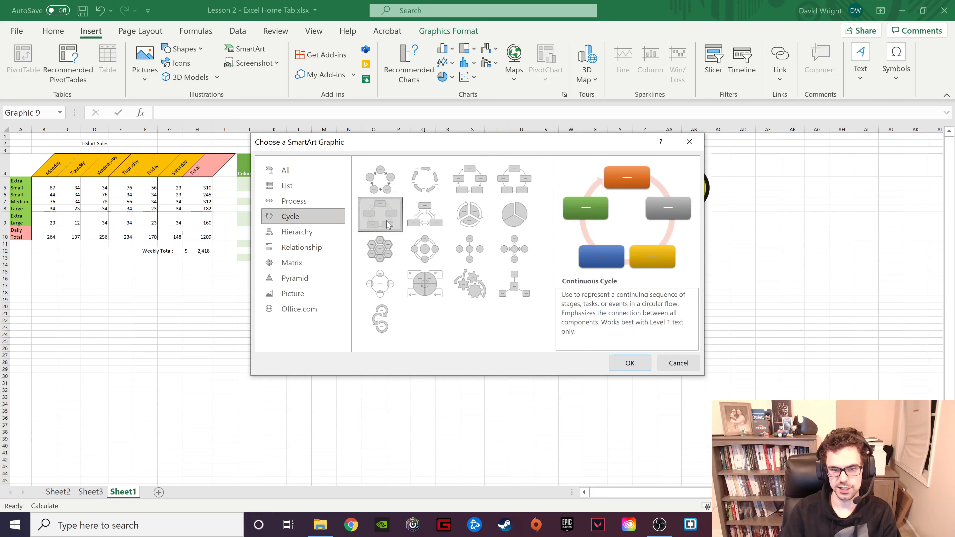
pyautogui.click(629, 363)
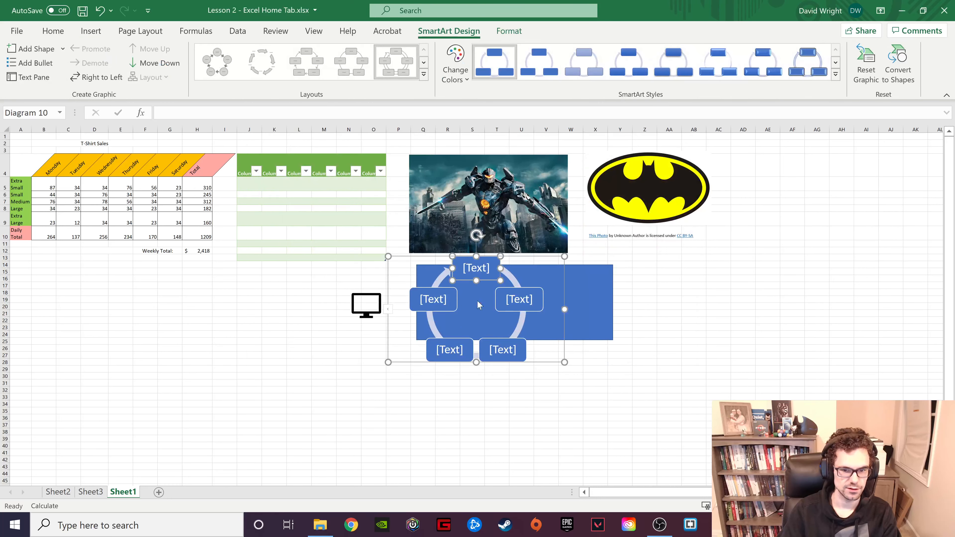
# - Try to move the cycle graphic off the blue rectangle, and undo the move
pyautogui.moveTo(440, 280); pyautogui.dragTo(299, 364)
pyautogui.hotkey('ctrl', 'z')
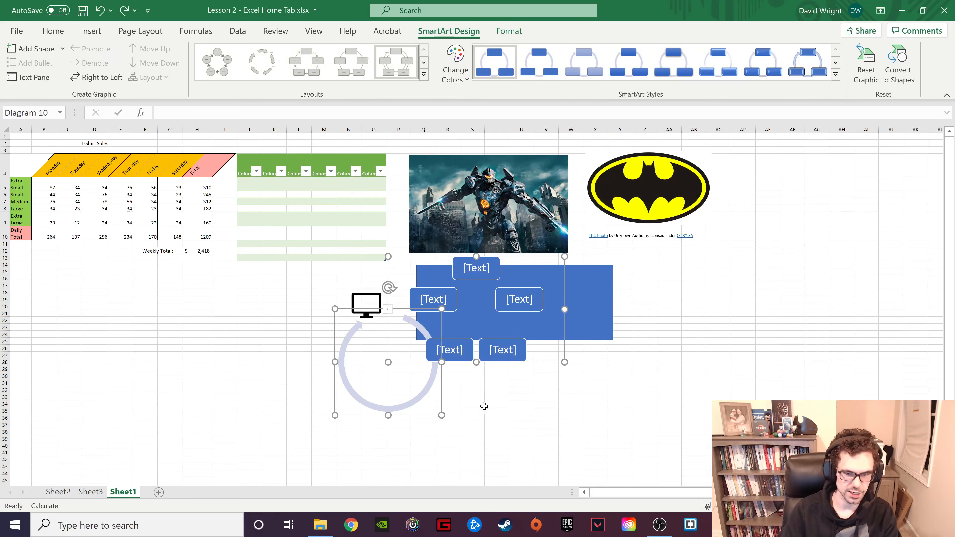